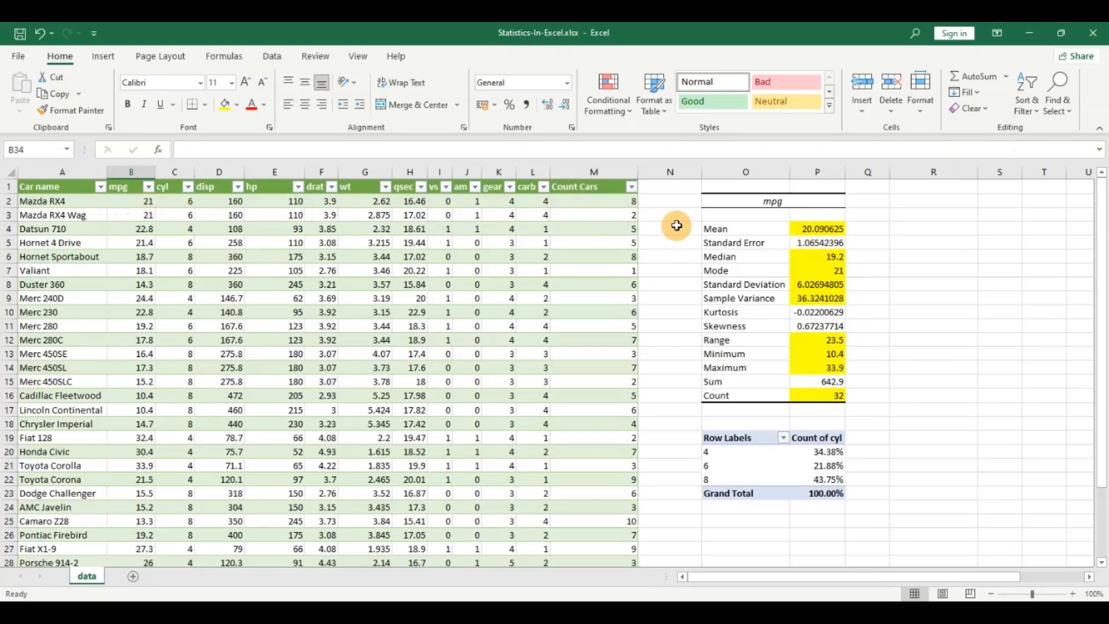
# Step: Examine the mean, median and mode values in the mpg descriptive statistics summary
pyautogui.click(817, 230)
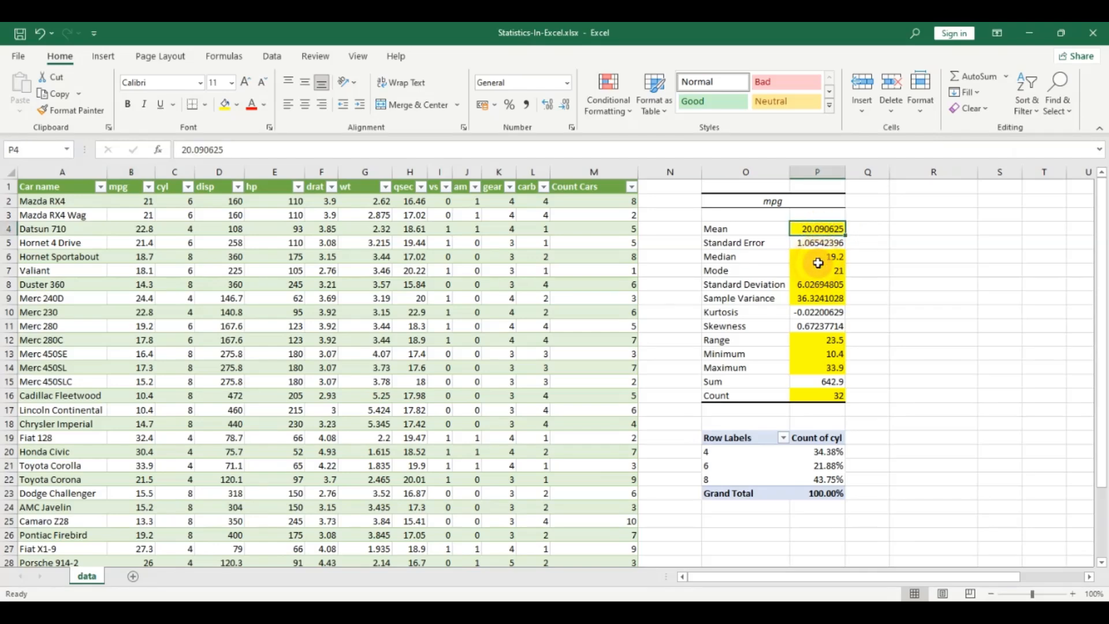
pyautogui.click(817, 256)
pyautogui.click(820, 271)
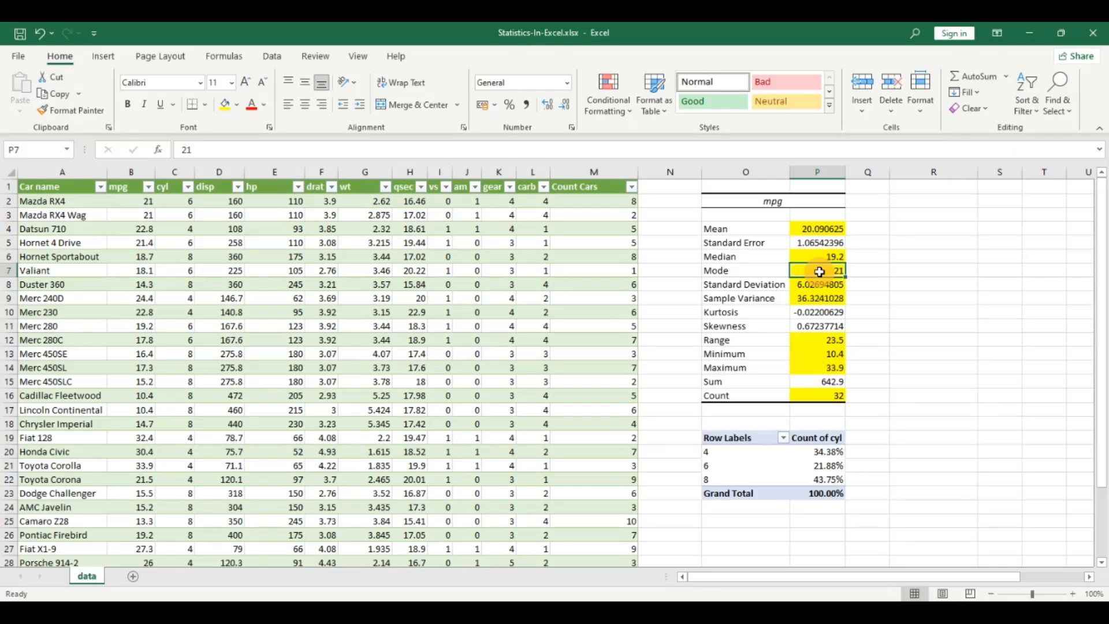
pyautogui.click(815, 229)
pyautogui.click(803, 259)
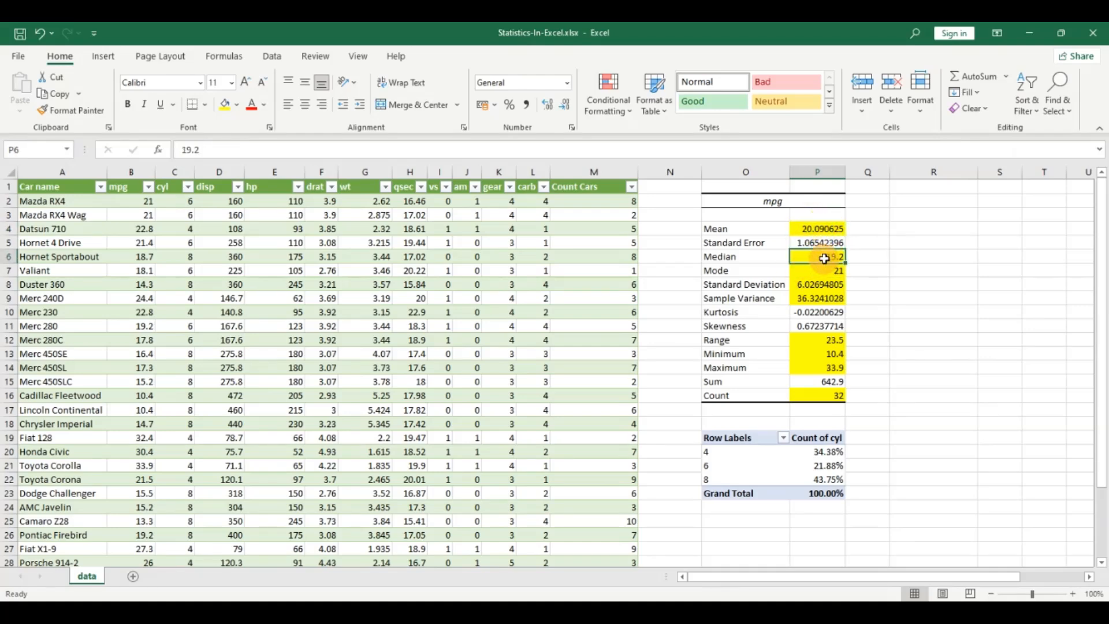
pyautogui.click(815, 272)
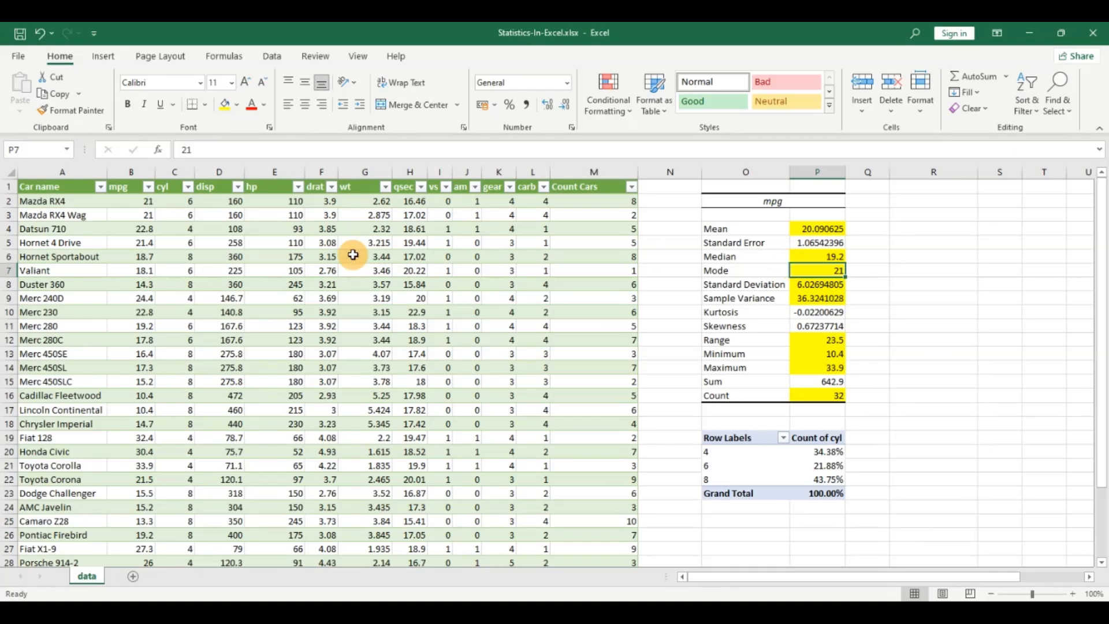
# Step: Change the Volvo 142E mpg value in the last data row to 2000
pyautogui.scroll(-3, 354, 255)
pyautogui.click(144, 506)
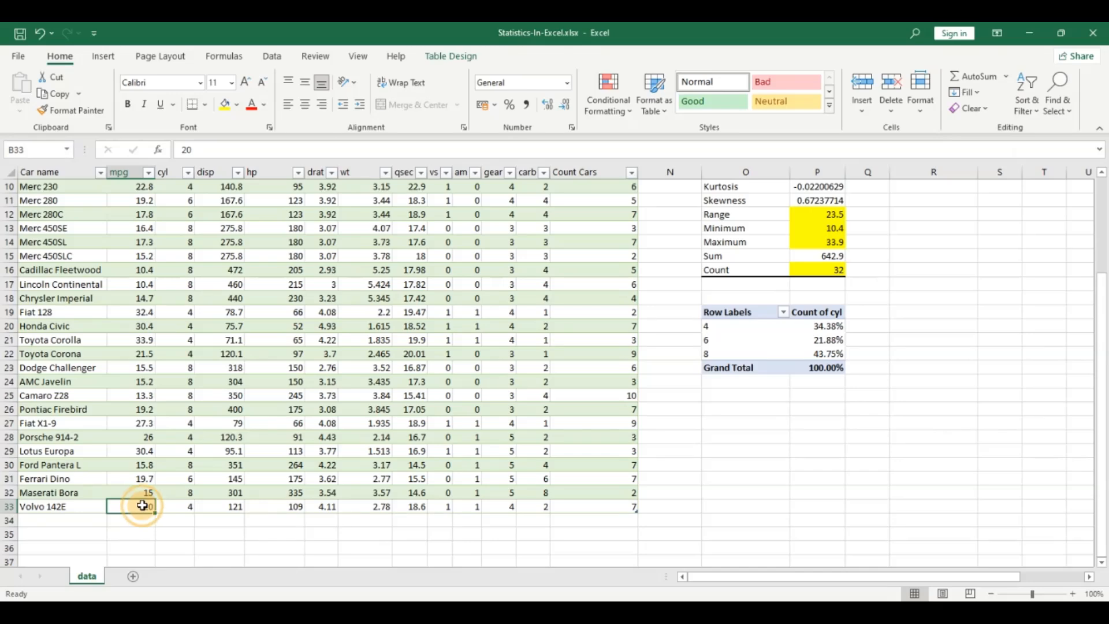
pyautogui.write('2')
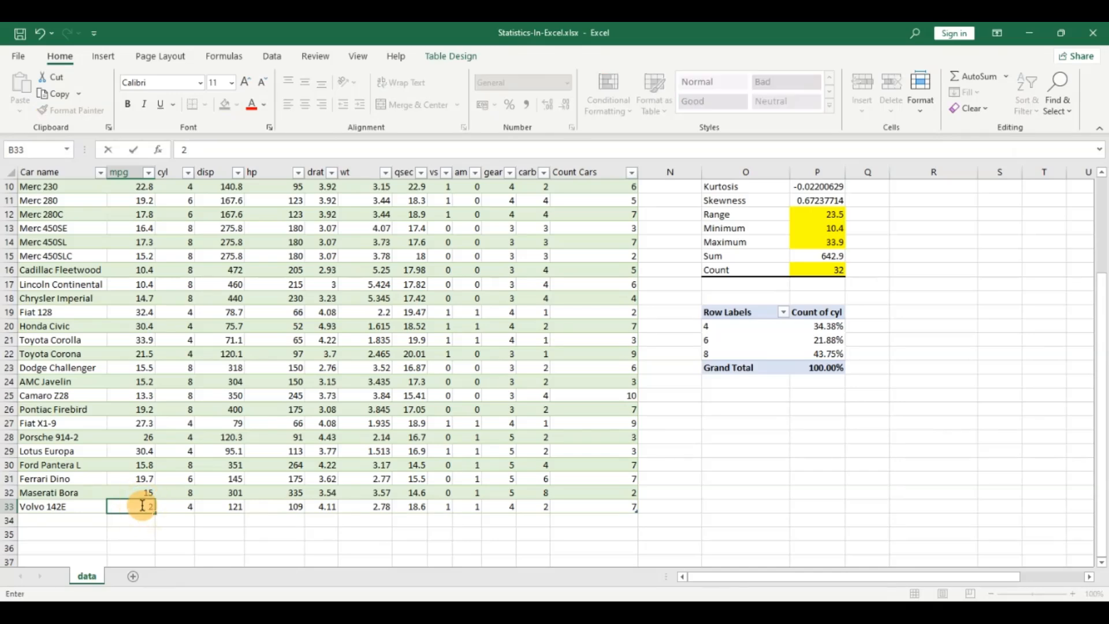
pyautogui.write('000')
pyautogui.press('Return')
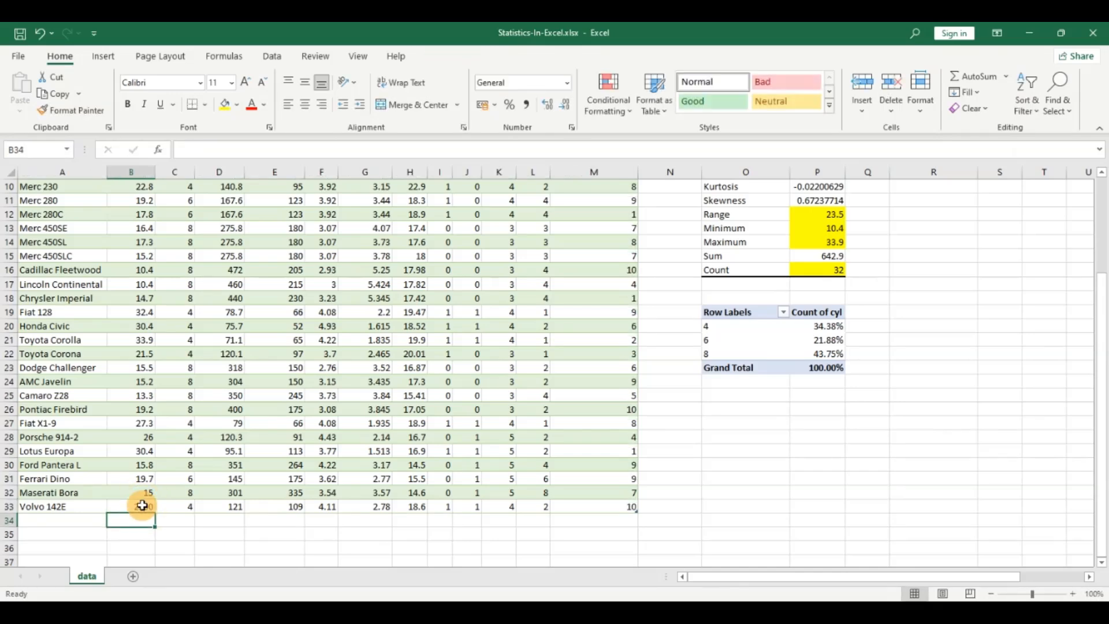
# Step: Open the Descriptive Statistics analysis tool and set its input range to the mpg column $B$1:$B$33
pyautogui.scroll(3, 141, 506)
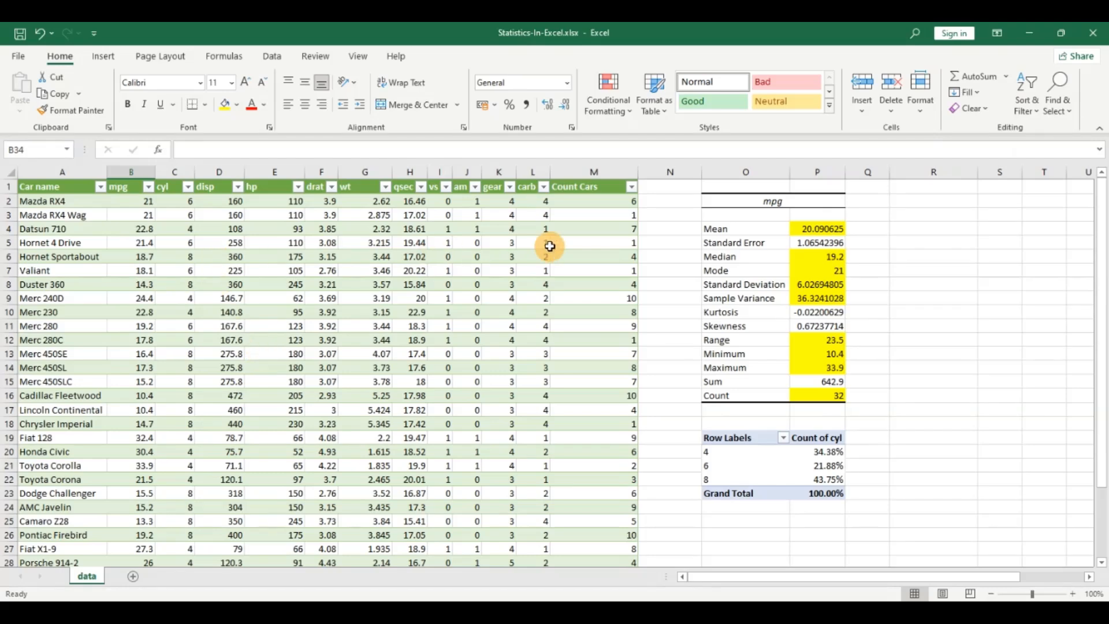
pyautogui.click(130, 201)
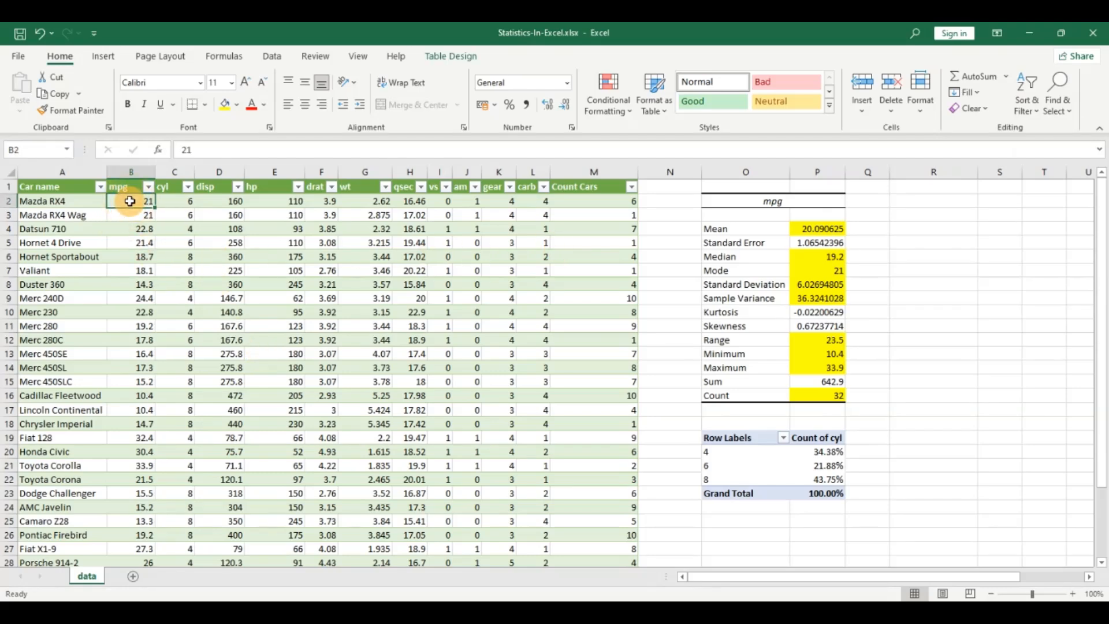
pyautogui.click(272, 56)
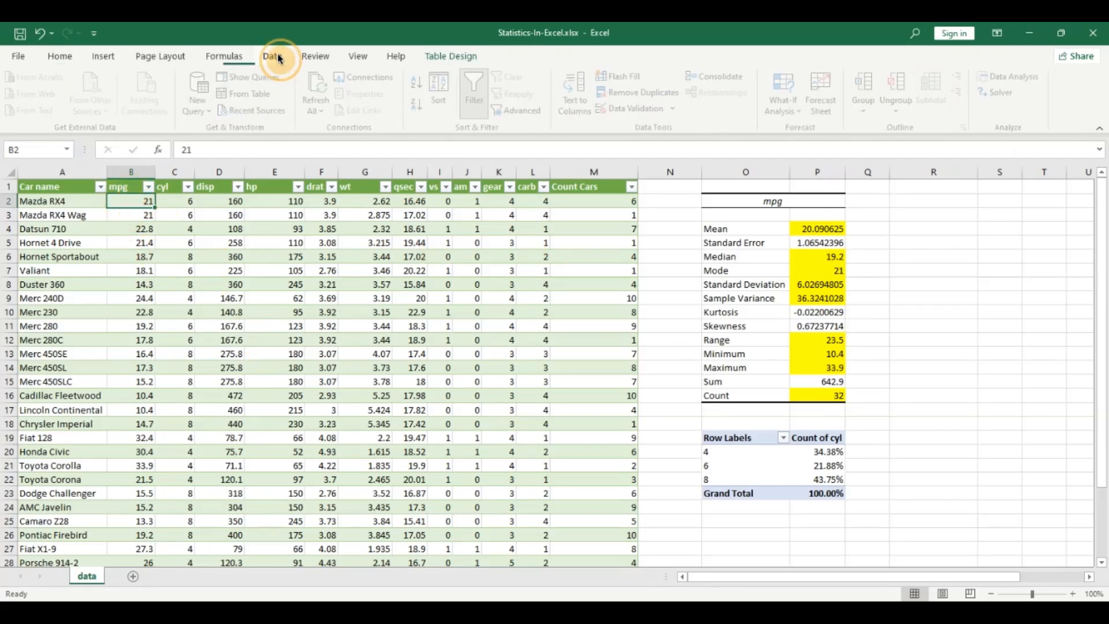
pyautogui.click(1006, 76)
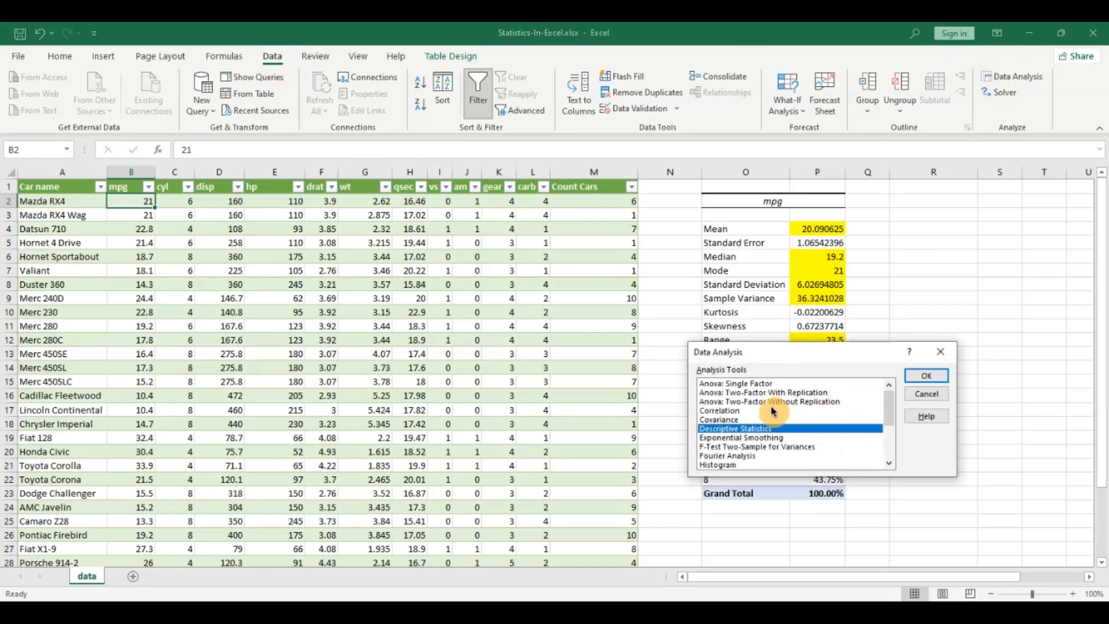
pyautogui.moveTo(889, 402)
pyautogui.mouseDown()
pyautogui.moveTo(889, 420)
pyautogui.moveTo(889, 402)
pyautogui.mouseUp()
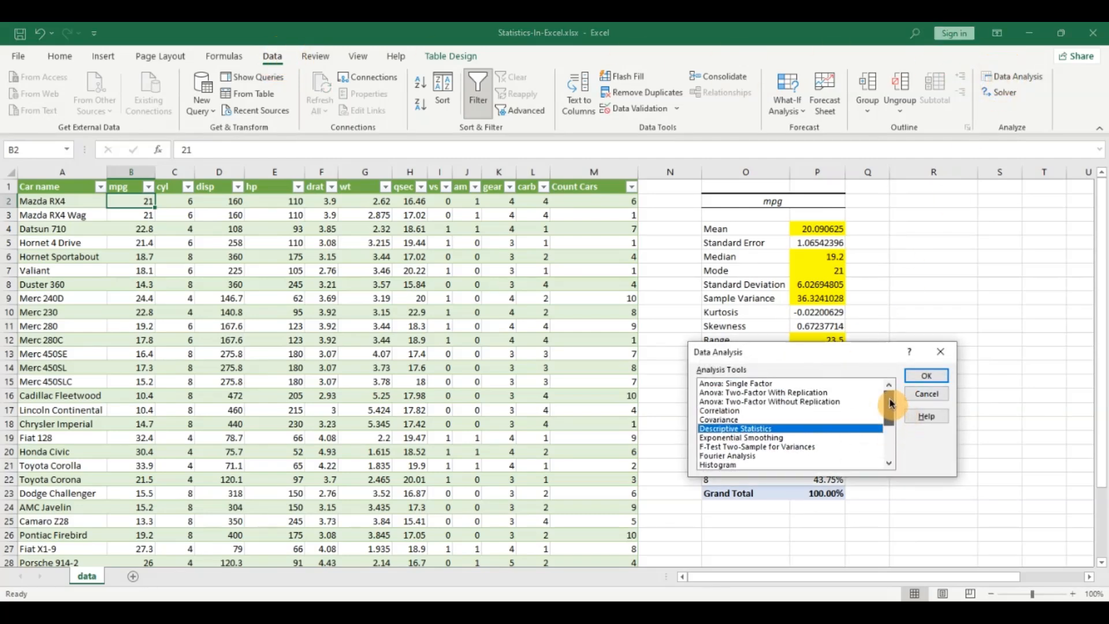
pyautogui.click(921, 376)
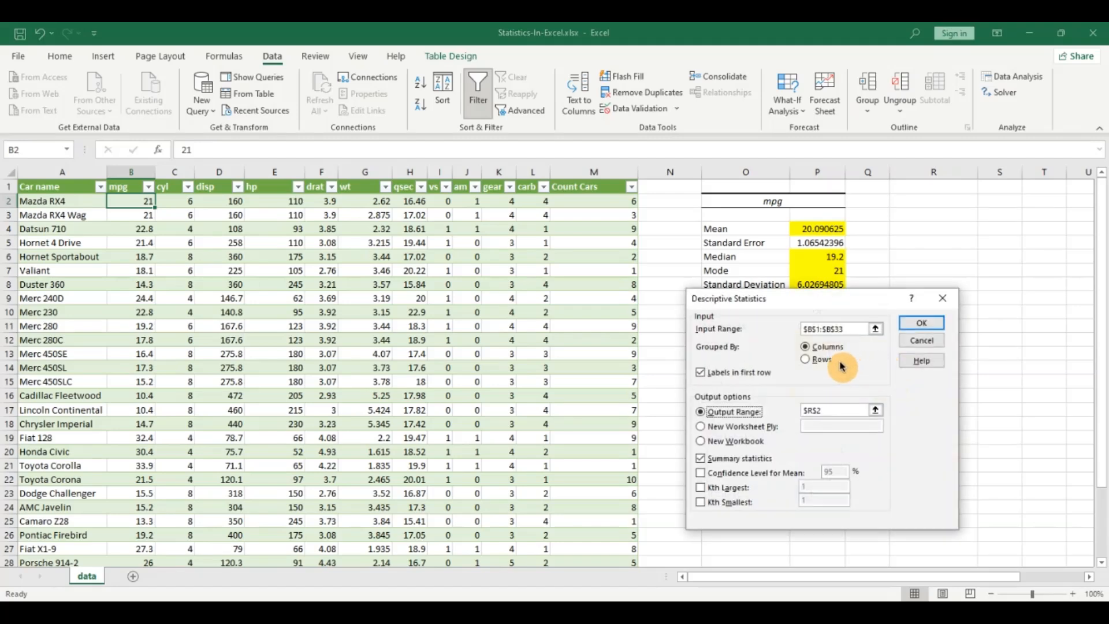
pyautogui.click(875, 328)
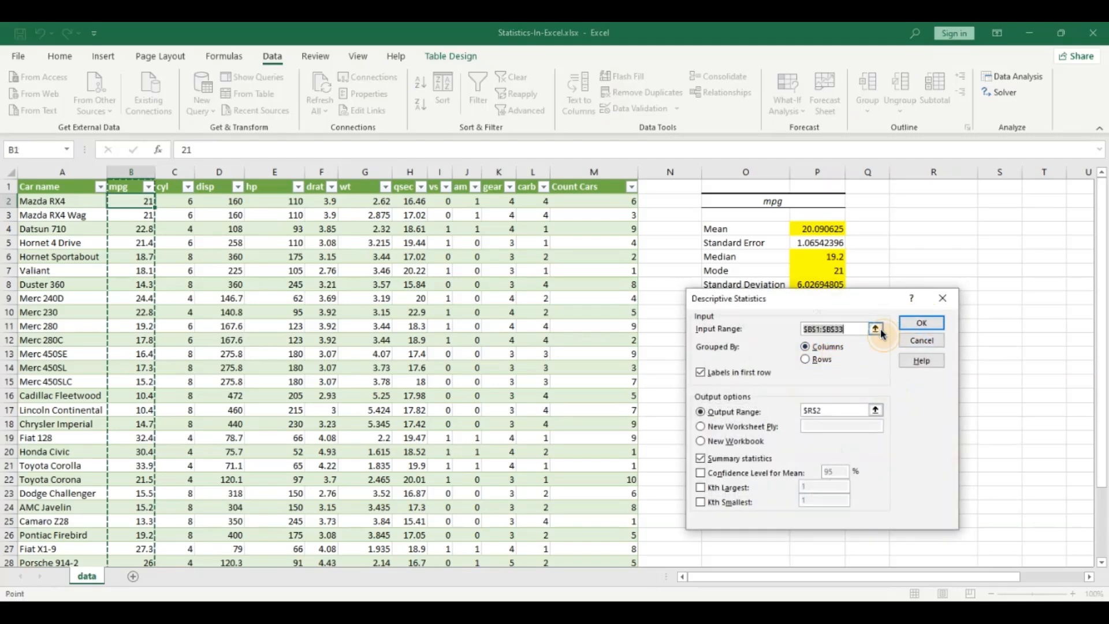
pyautogui.click(133, 179)
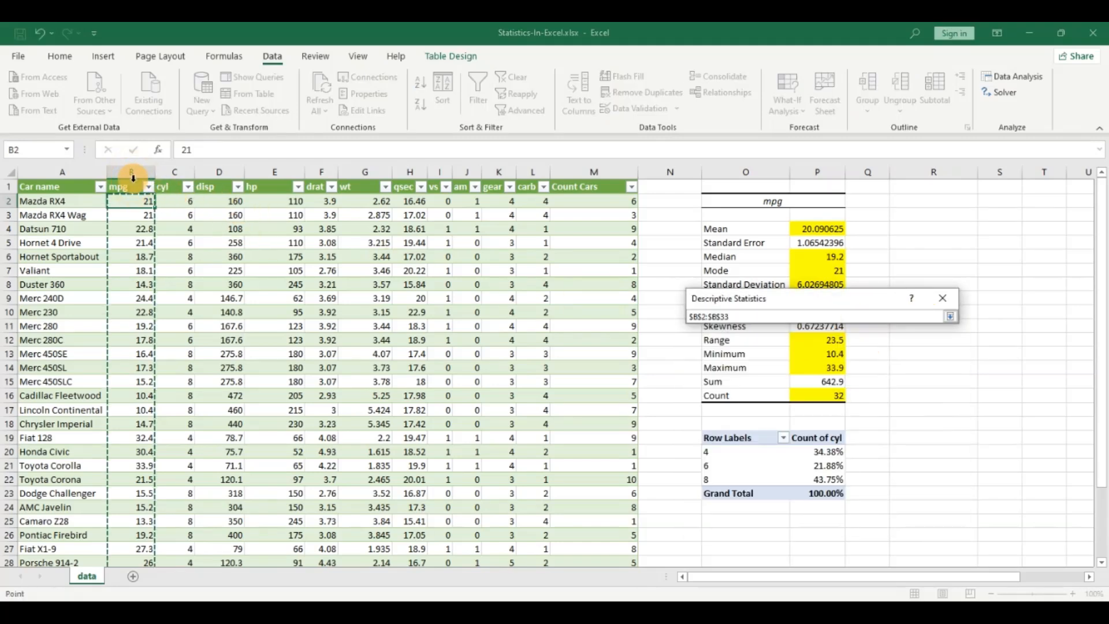
pyautogui.click(132, 180)
pyautogui.scroll(-2, 131, 186)
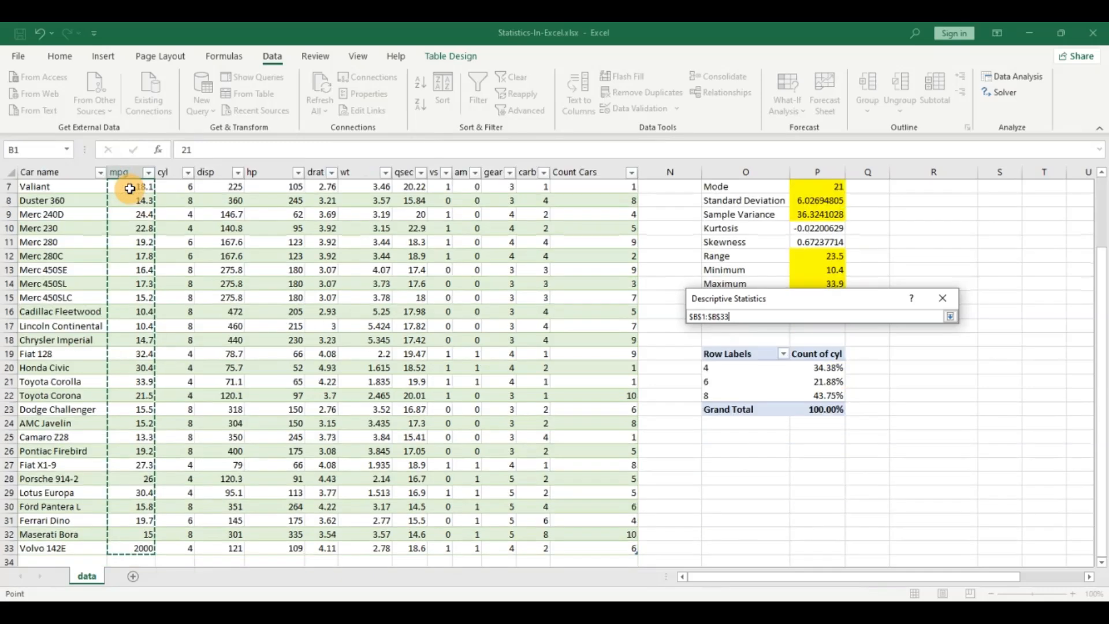
pyautogui.click(949, 316)
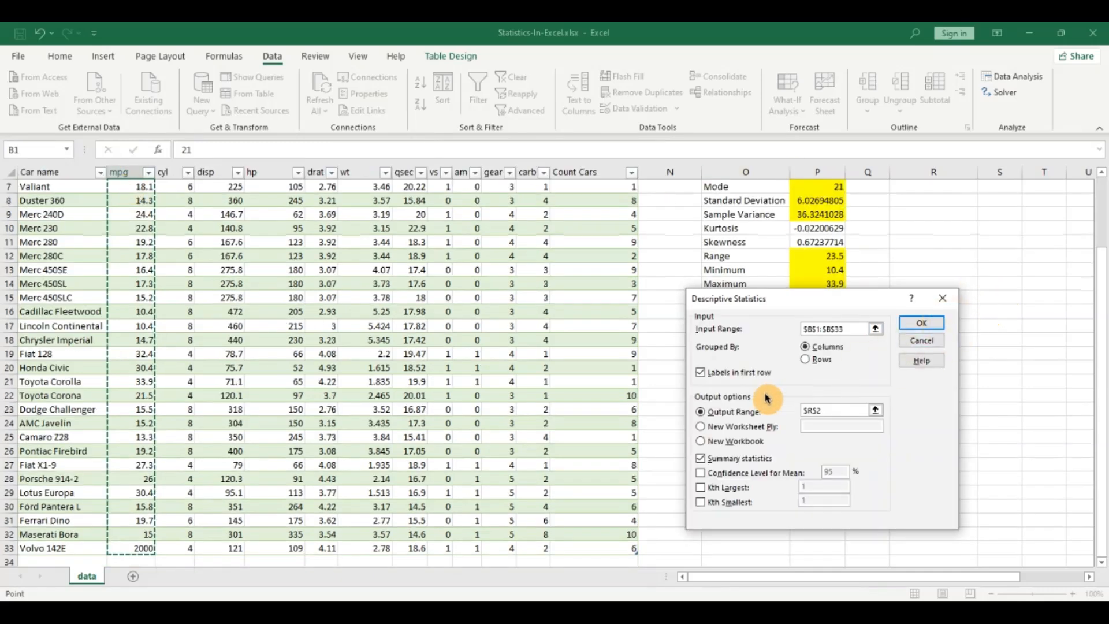
# Step: Set the output range to $R$3 and run the descriptive statistics
pyautogui.click(876, 410)
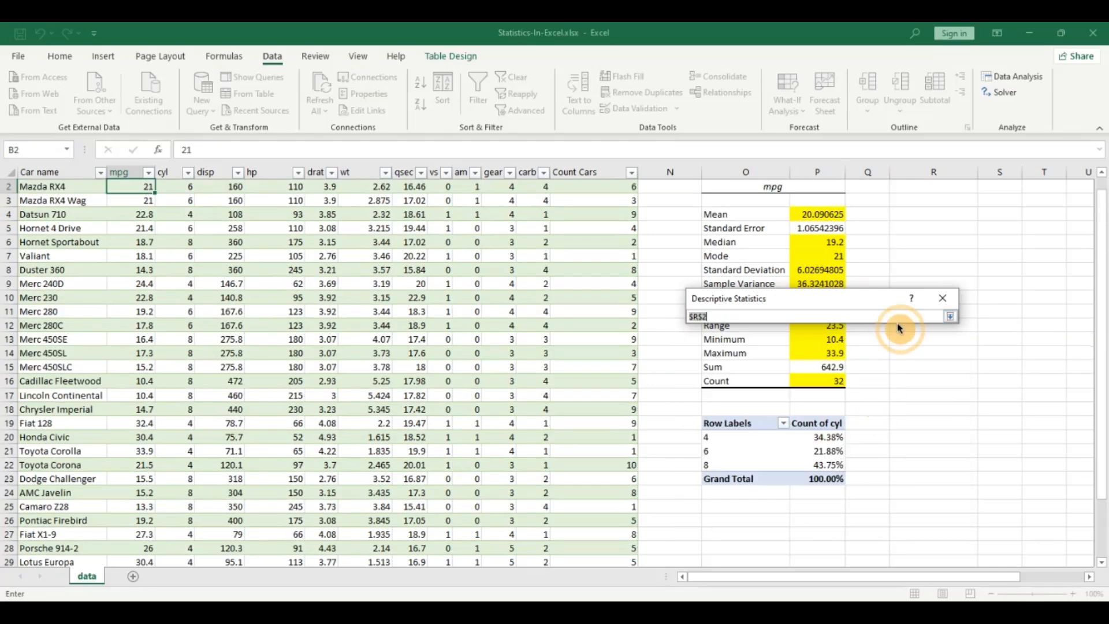
pyautogui.click(930, 201)
pyautogui.click(950, 318)
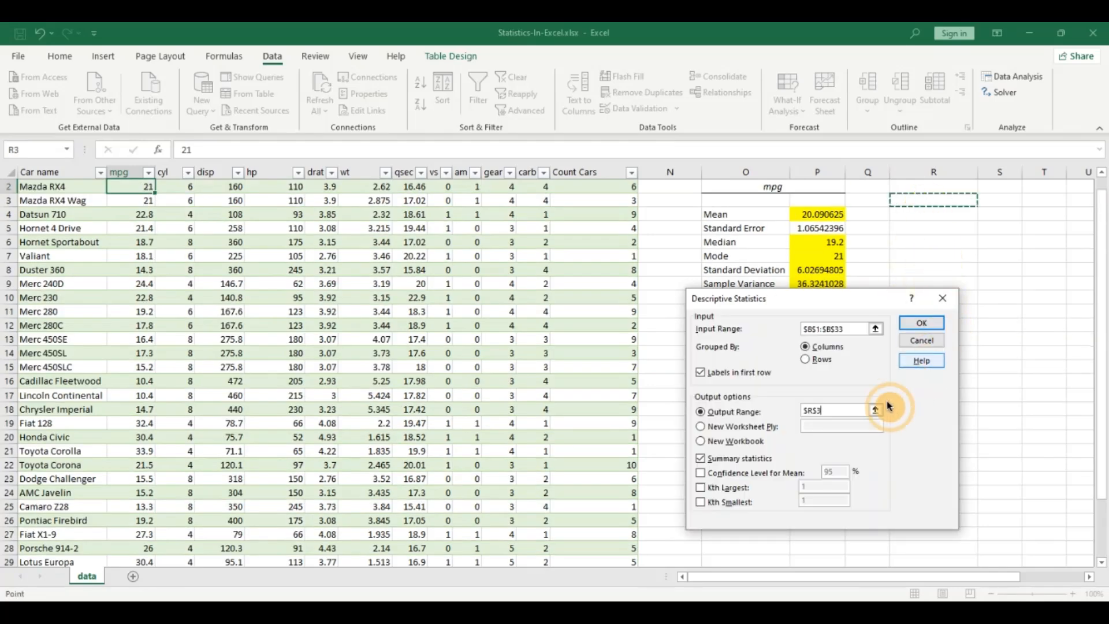
pyautogui.click(922, 321)
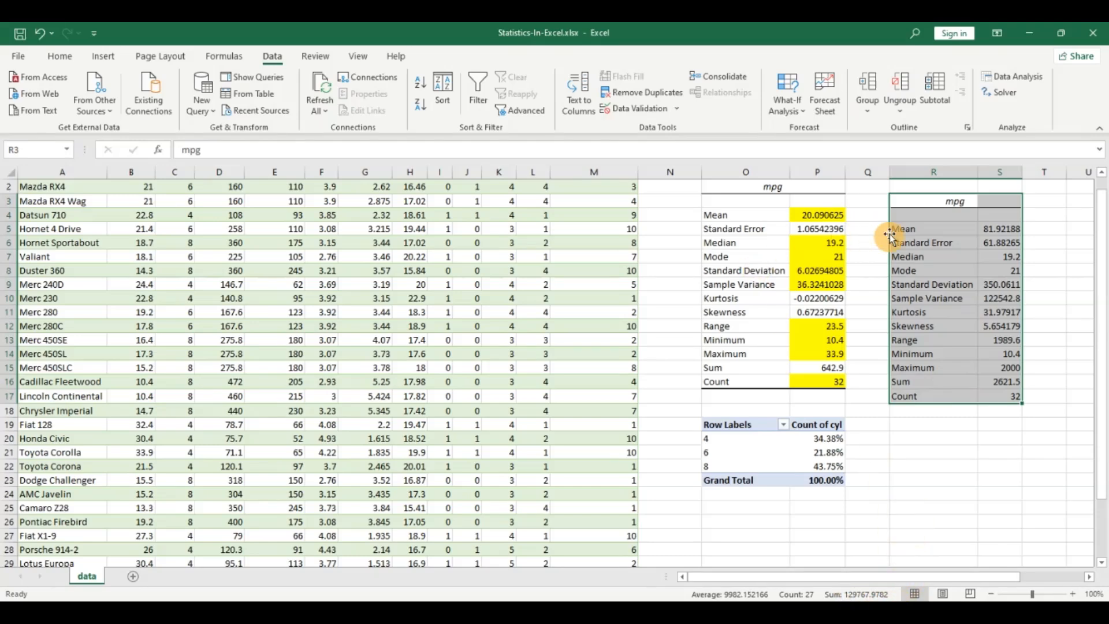
# Step: Highlight the new Mean result cell with yellow fill
pyautogui.click(995, 229)
pyautogui.click(60, 56)
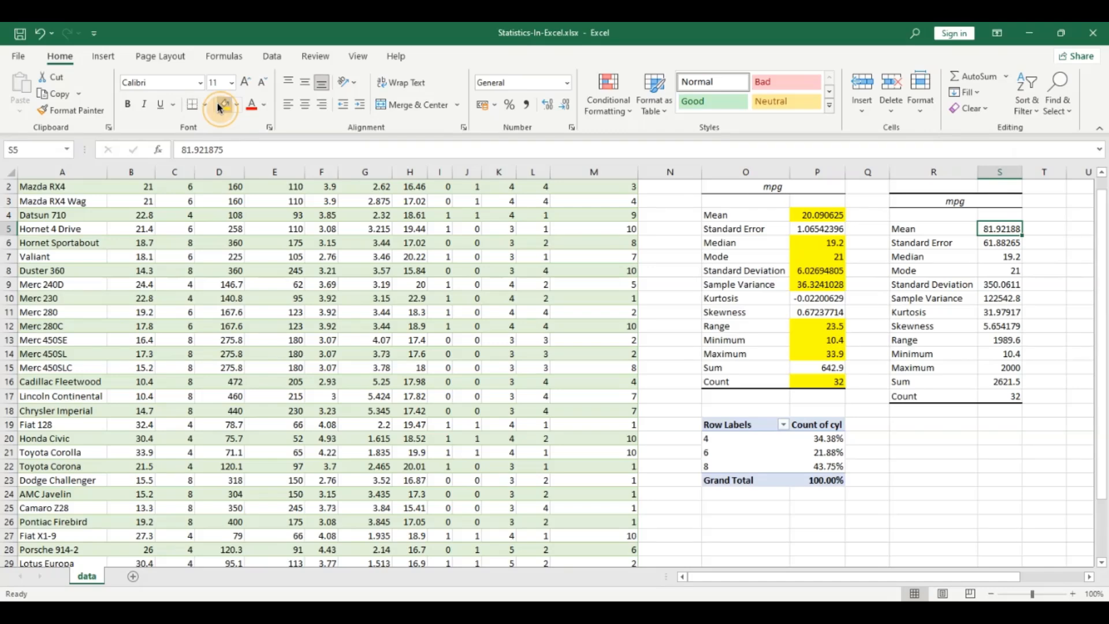
# Step: Compare the original and new mean values against the outlier mpg value in the Volvo row
pyautogui.scroll(-4, 589, 379)
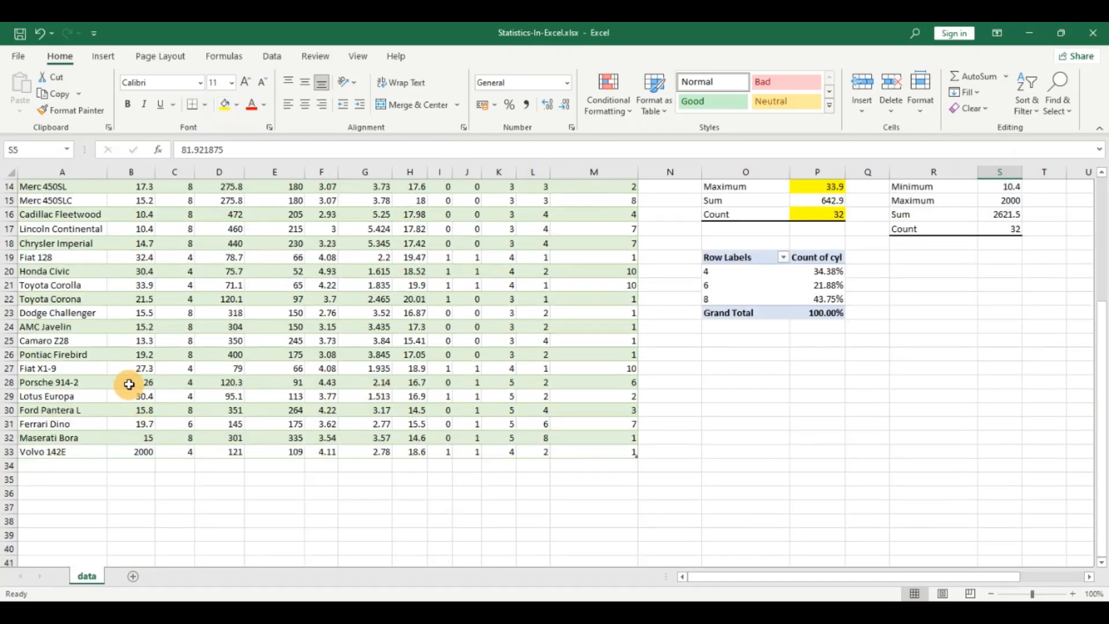
pyautogui.click(136, 451)
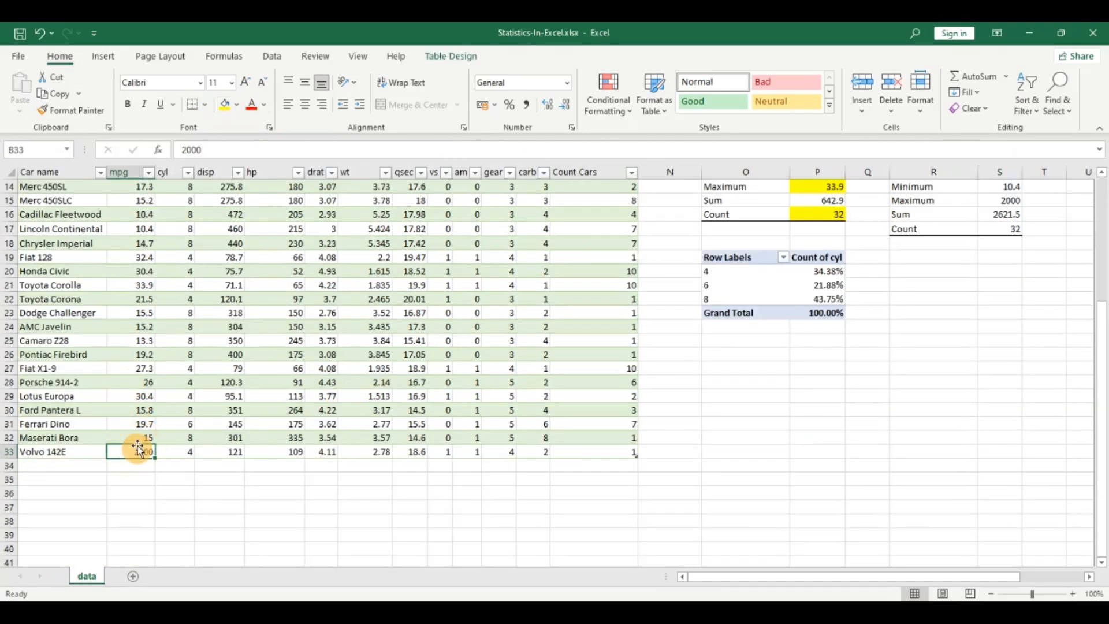
pyautogui.scroll(2, 139, 449)
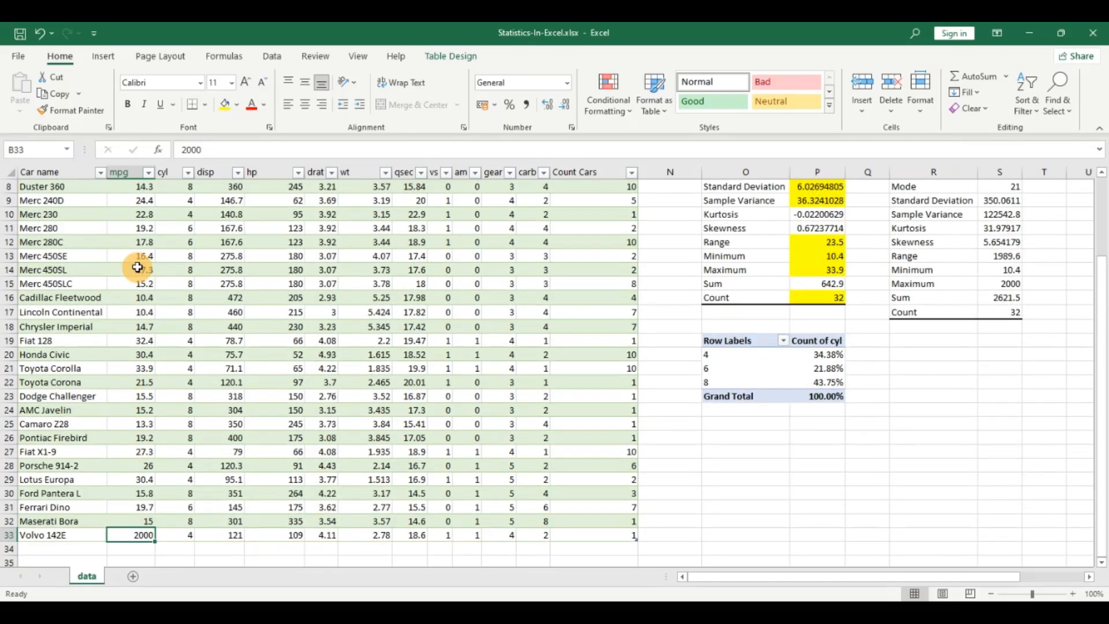
pyautogui.scroll(2, 137, 268)
pyautogui.scroll(-4, 135, 289)
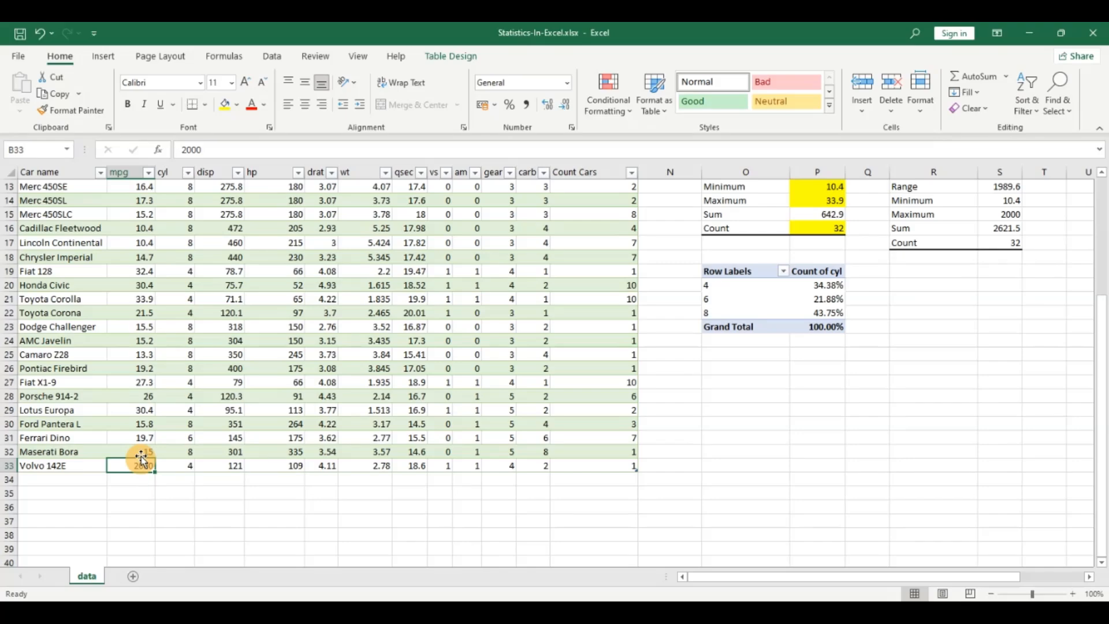
pyautogui.scroll(4, 138, 439)
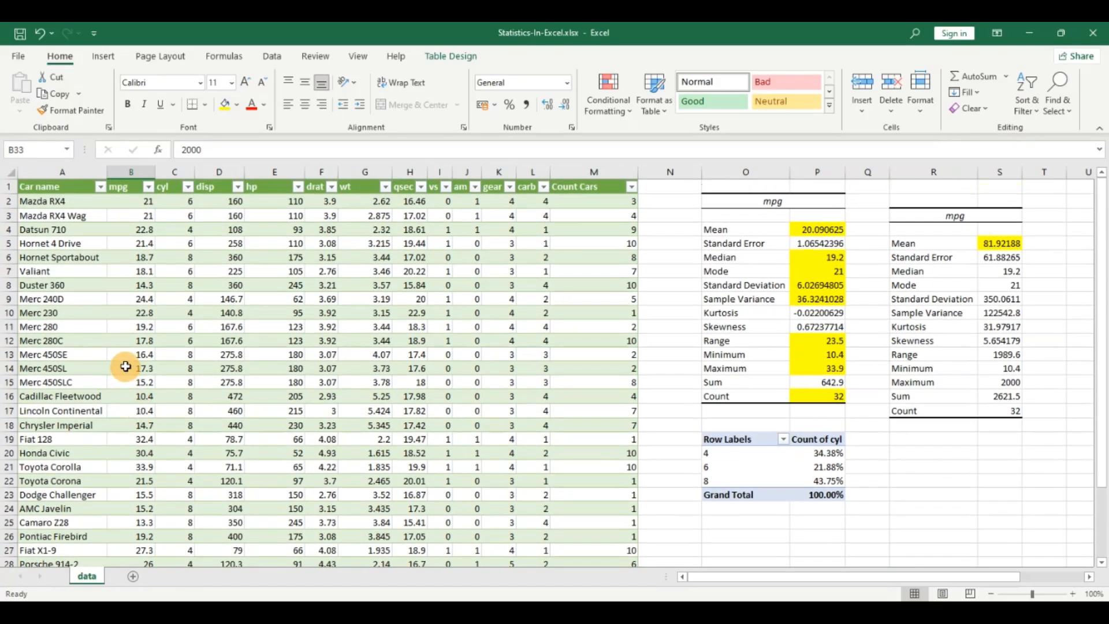
pyautogui.scroll(-2, 127, 367)
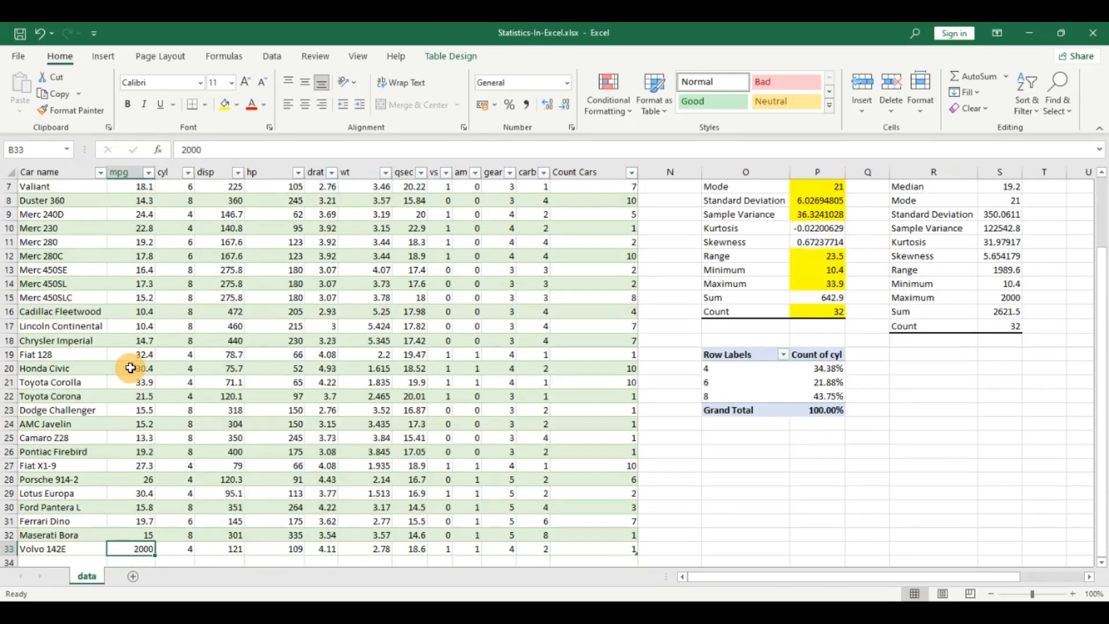
pyautogui.scroll(2, 131, 367)
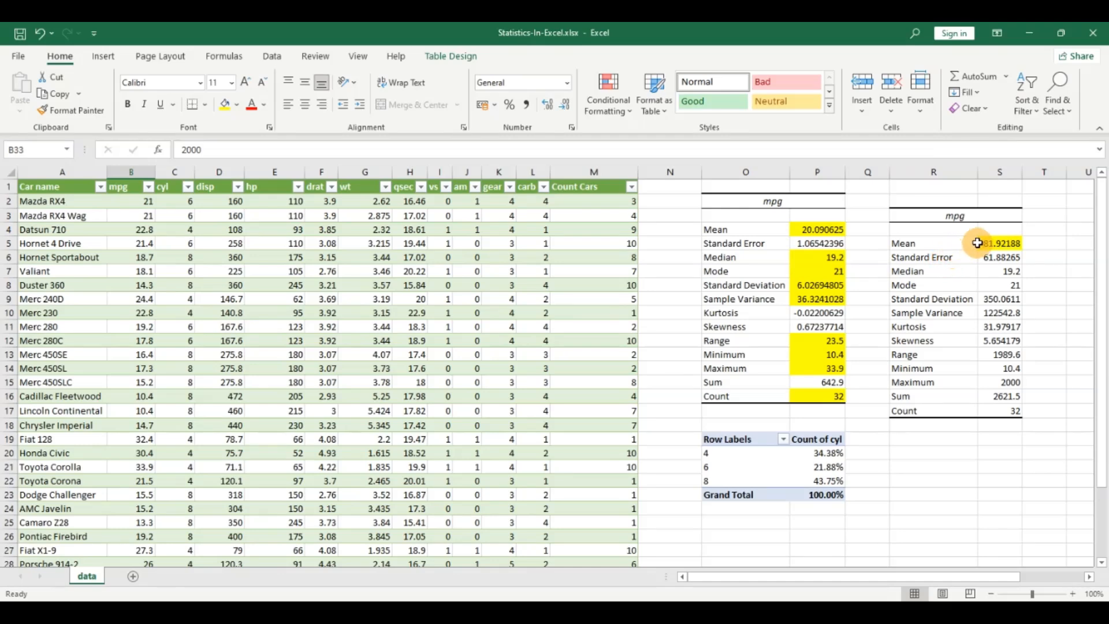
pyautogui.click(826, 230)
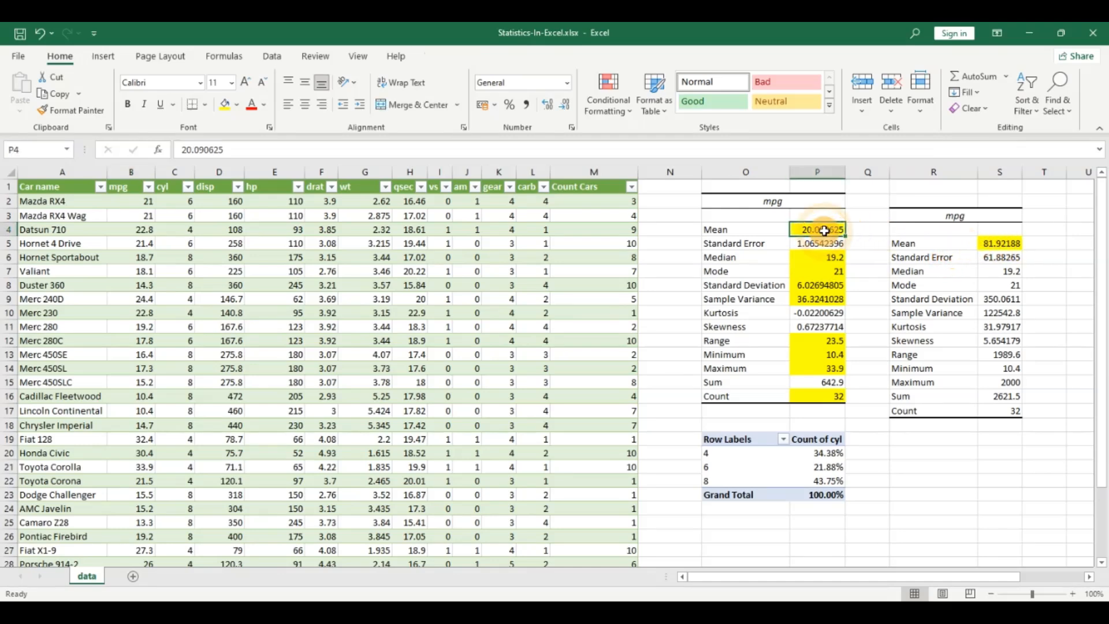
pyautogui.click(985, 243)
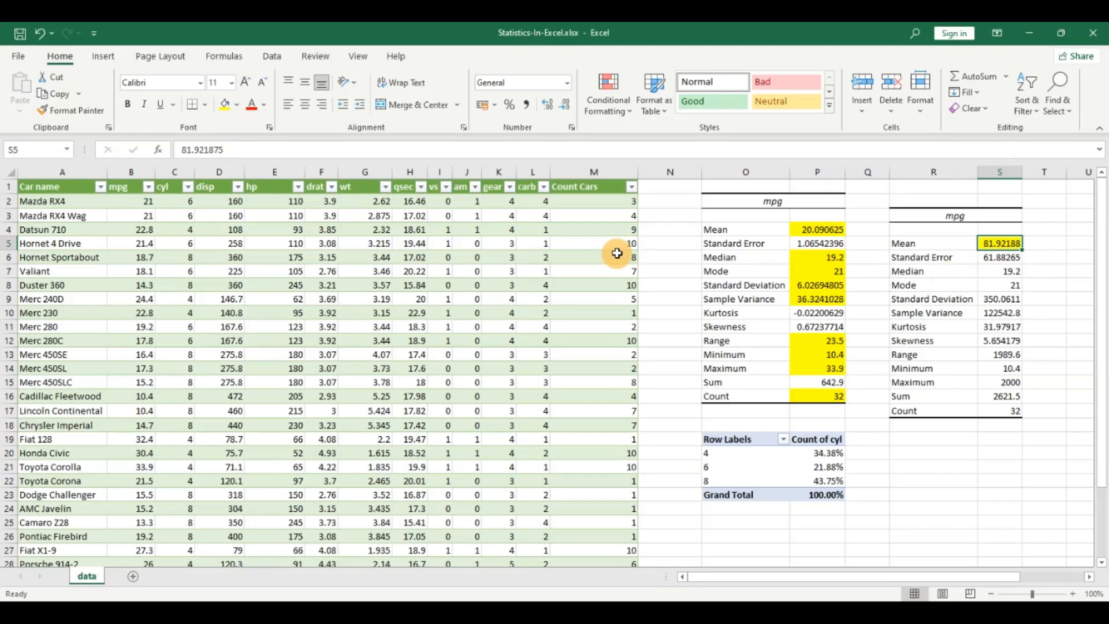
pyautogui.scroll(-3, 295, 324)
pyautogui.click(136, 506)
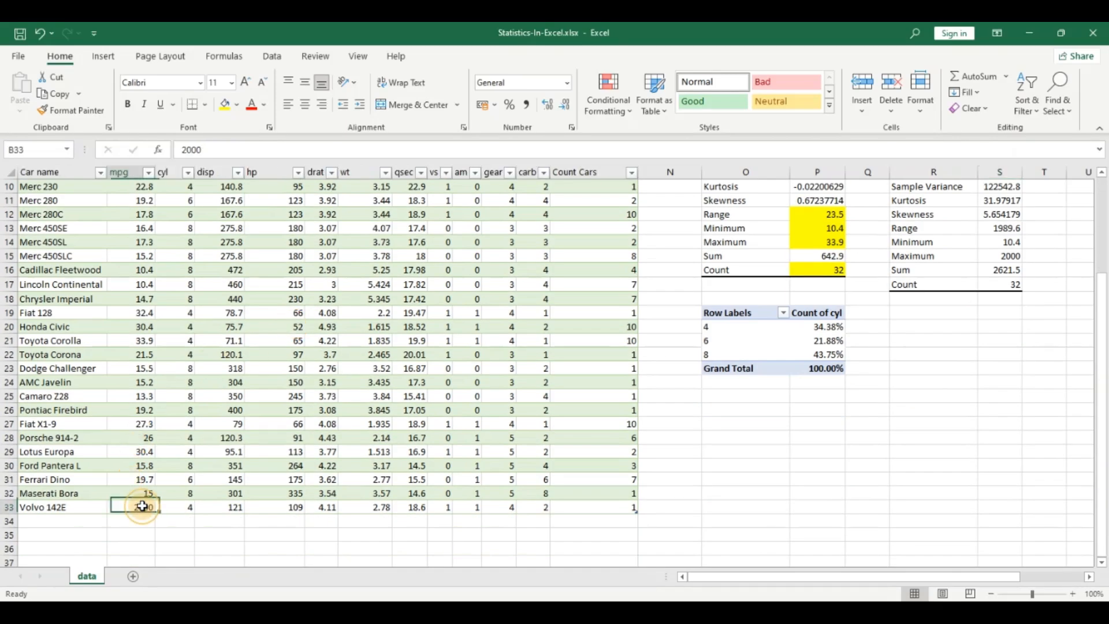
pyautogui.scroll(3, 330, 416)
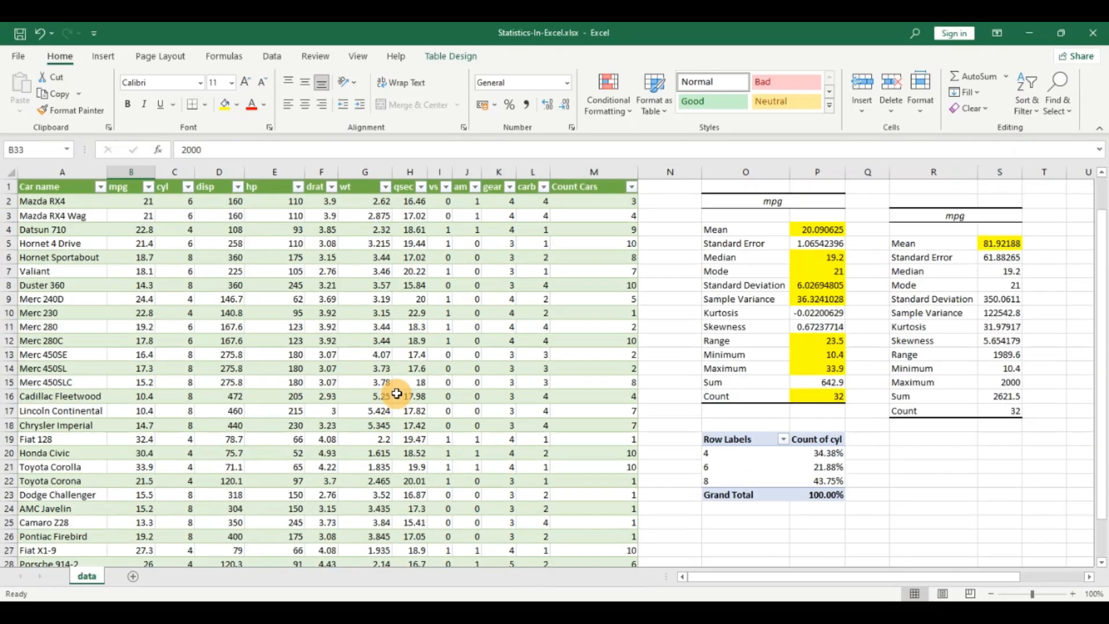
pyautogui.click(823, 231)
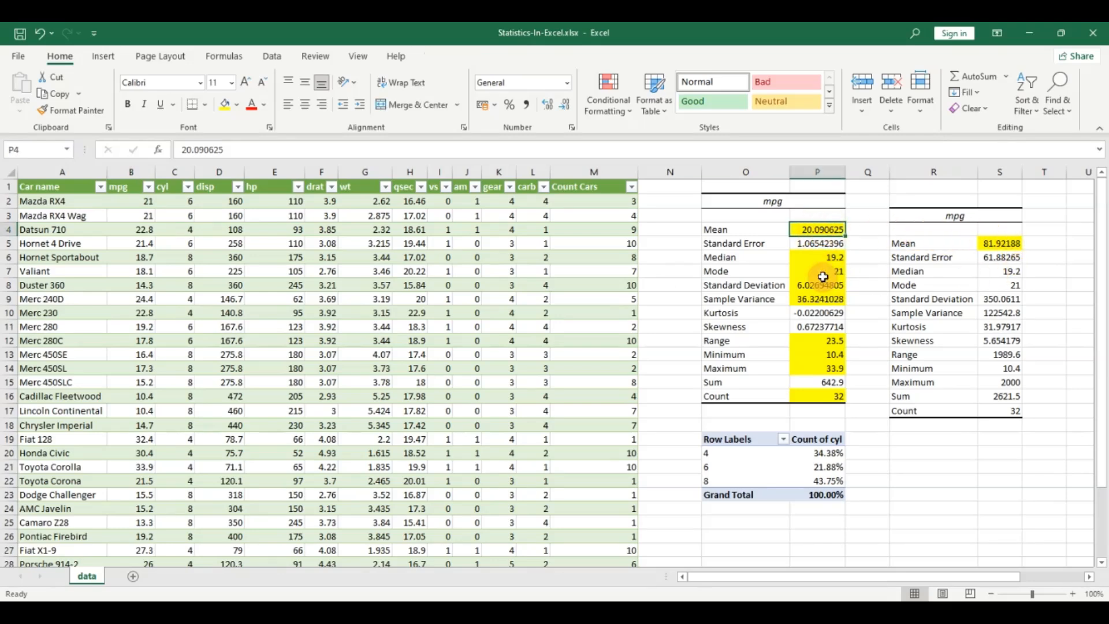
# Step: Highlight the new Median result cell with yellow fill and compare it with the original median
pyautogui.click(1000, 271)
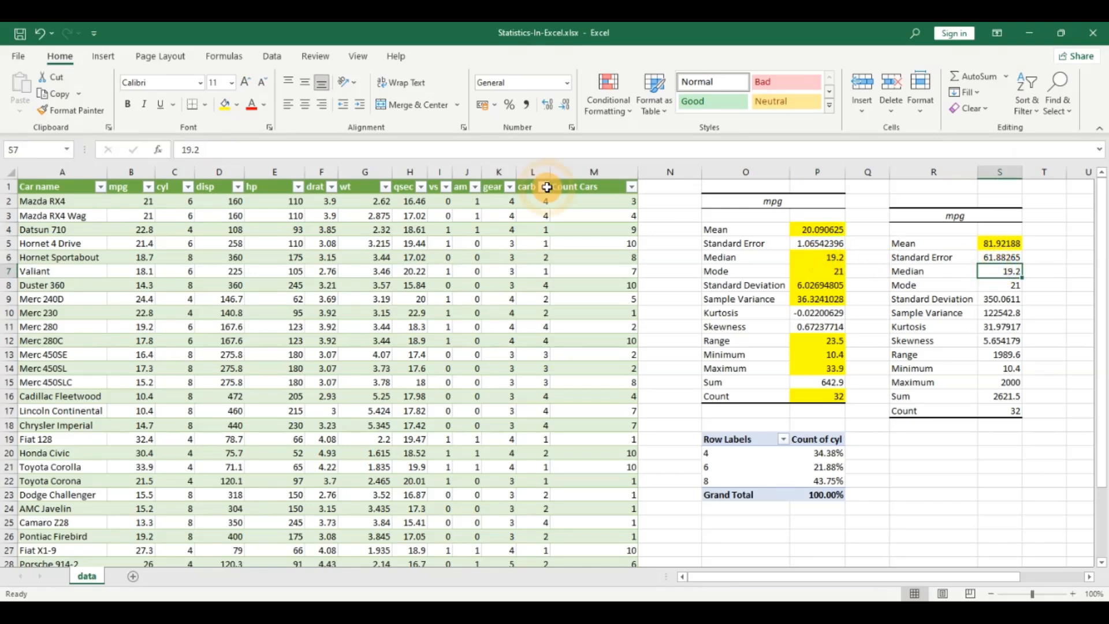
pyautogui.click(225, 104)
pyautogui.click(824, 256)
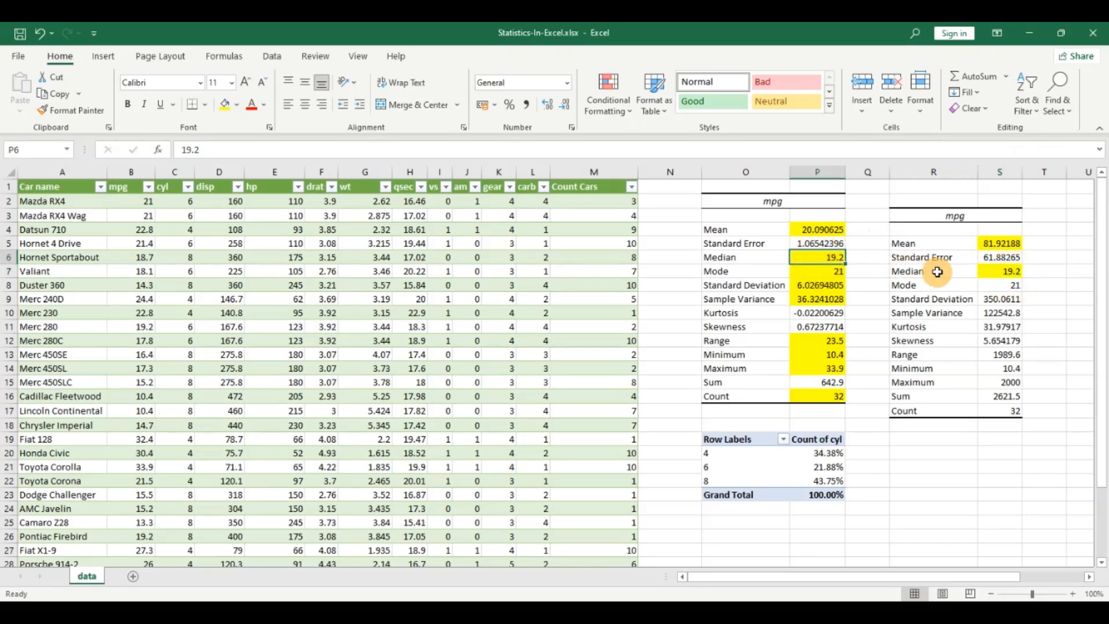
pyautogui.click(1003, 271)
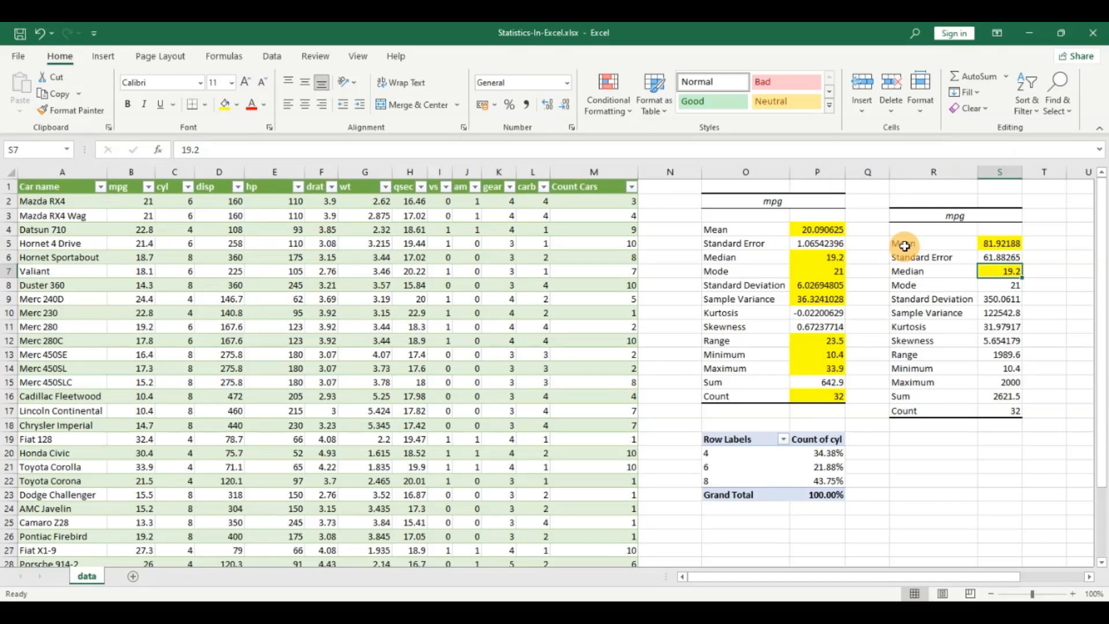
pyautogui.scroll(-1, 905, 245)
pyautogui.scroll(1, 905, 222)
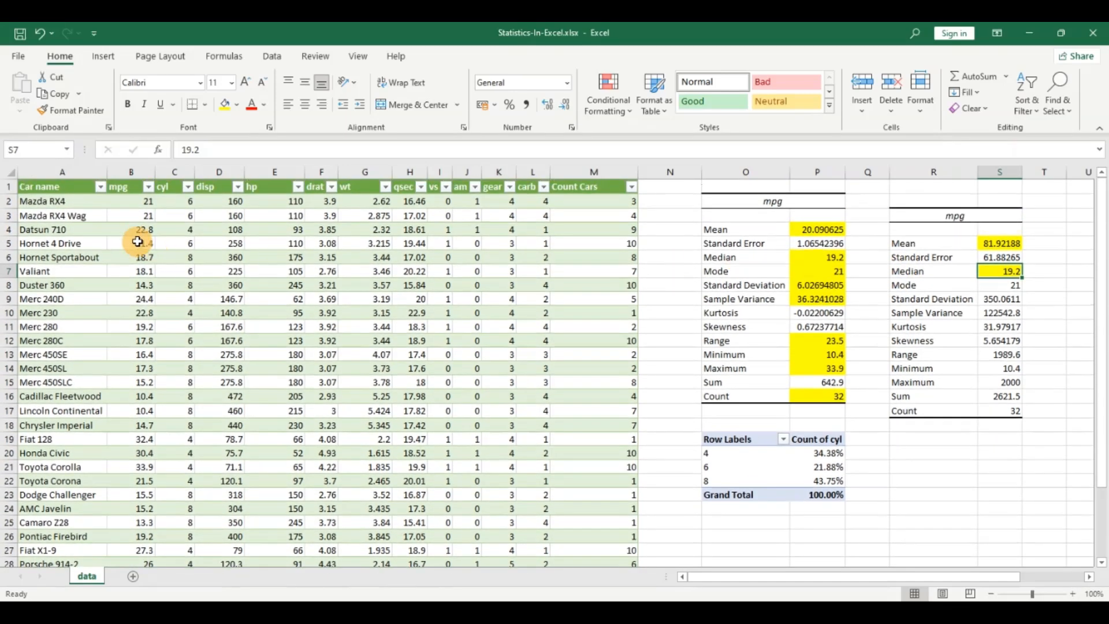
# Step: Copy the whole mpg column and paste the values into column A starting at A36, below the table
pyautogui.click(136, 187)
pyautogui.press('Down')
pyautogui.hotkey('ctrl', 'shift', 'Down')
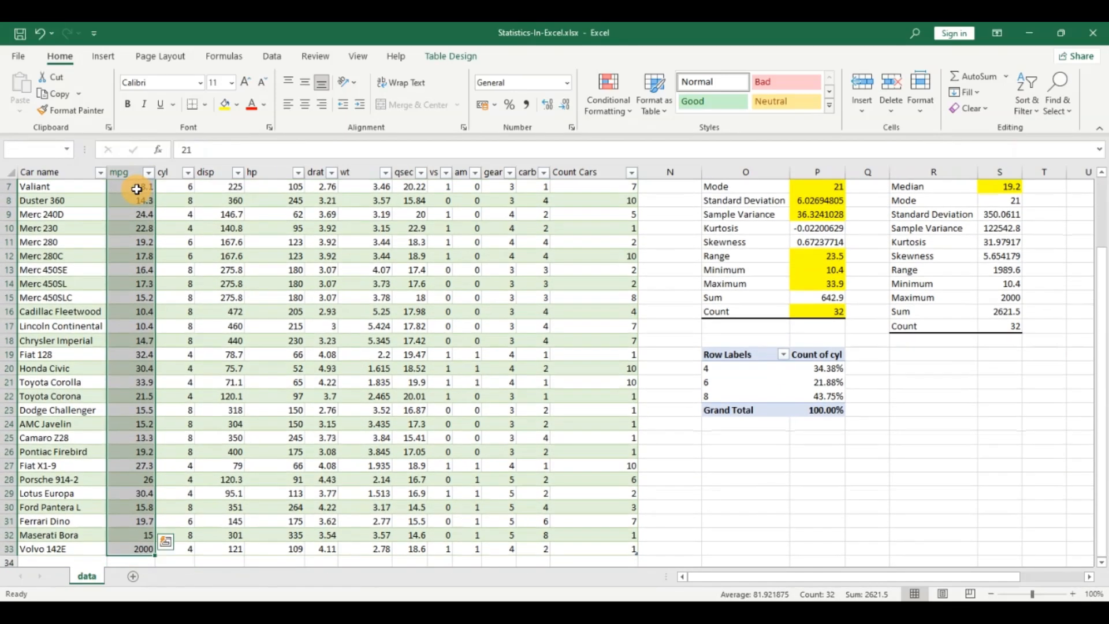
pyautogui.hotkey('ctrl', 'c')
pyautogui.scroll(-4, 170, 315)
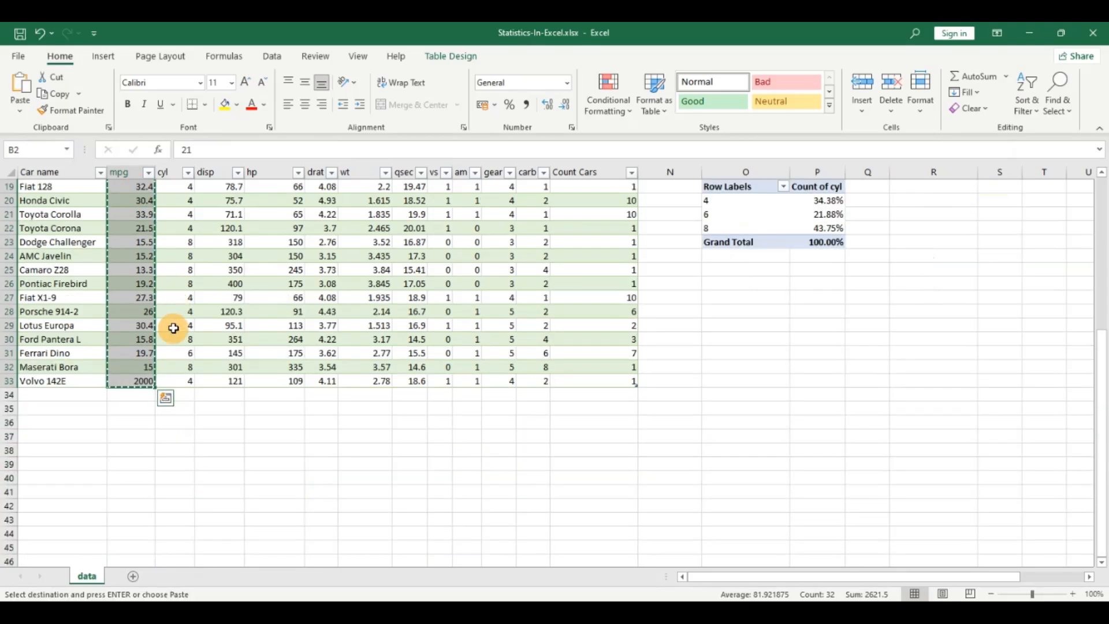
pyautogui.click(72, 421)
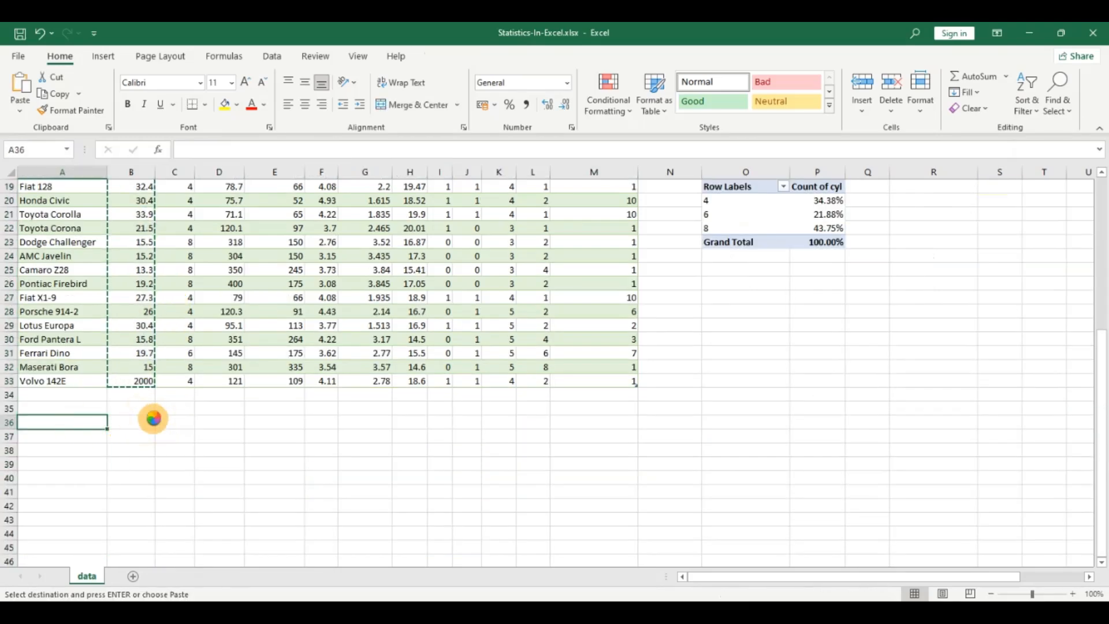
pyautogui.hotkey('ctrl', 'v')
# Step: Sort the pasted mpg values in ascending order and inspect the middle of the sorted list
pyautogui.scroll(-3, 173, 421)
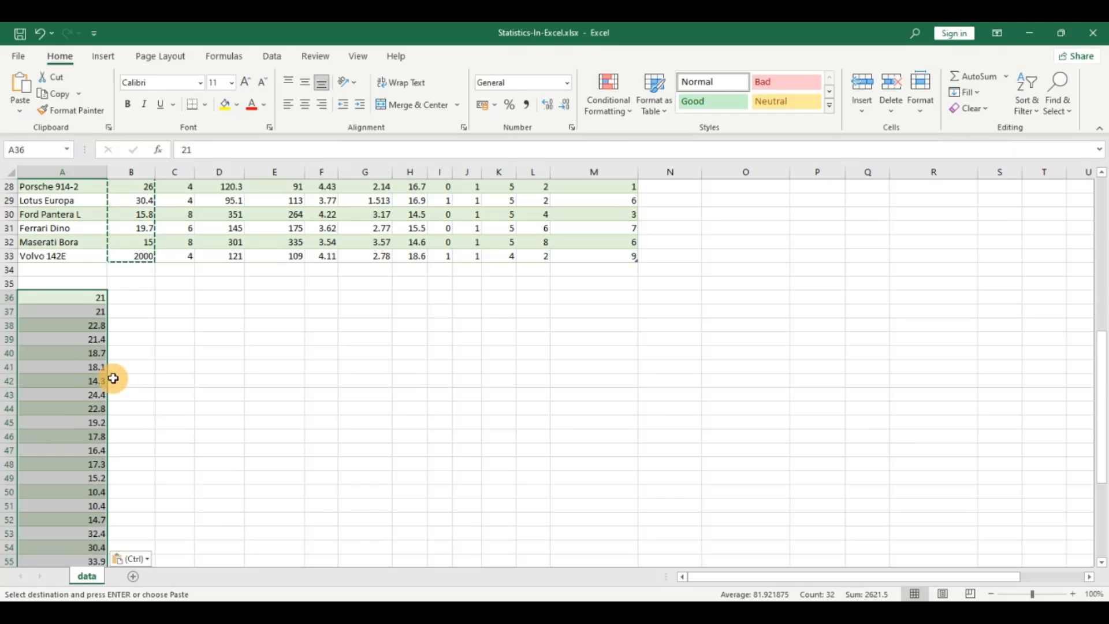
pyautogui.scroll(-2, 112, 377)
pyautogui.scroll(-1, 113, 377)
pyautogui.scroll(2, 112, 377)
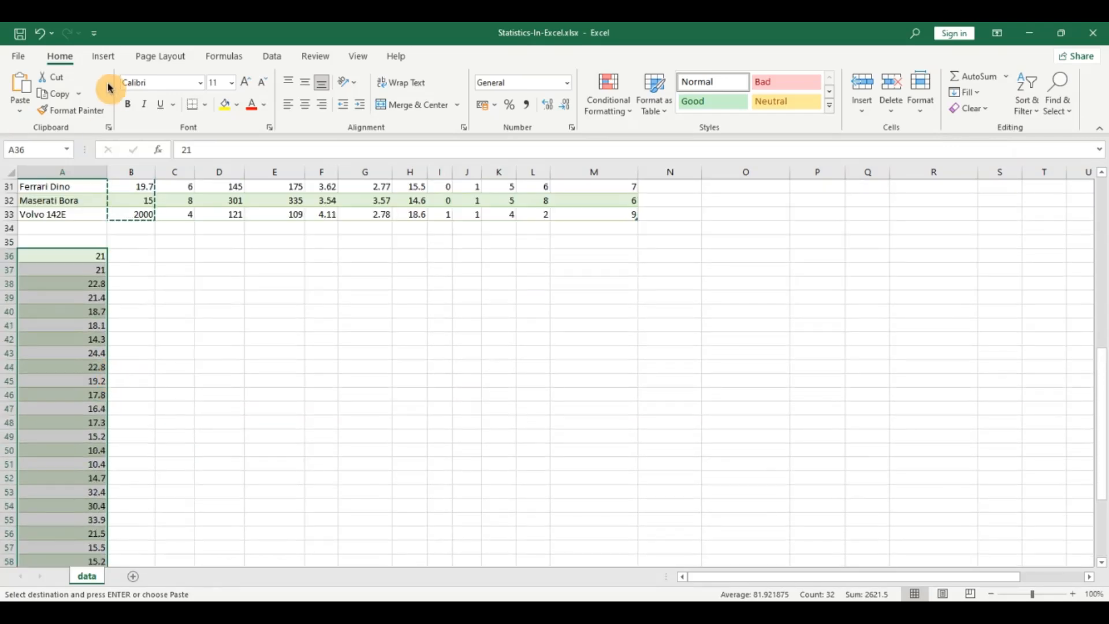
pyautogui.click(103, 61)
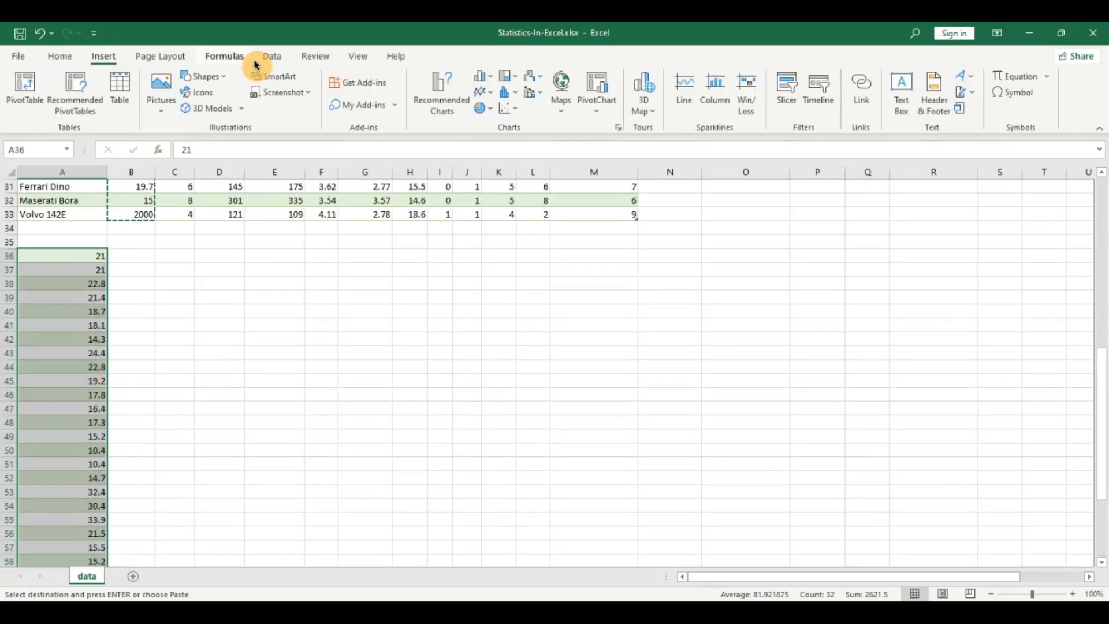
pyautogui.click(271, 59)
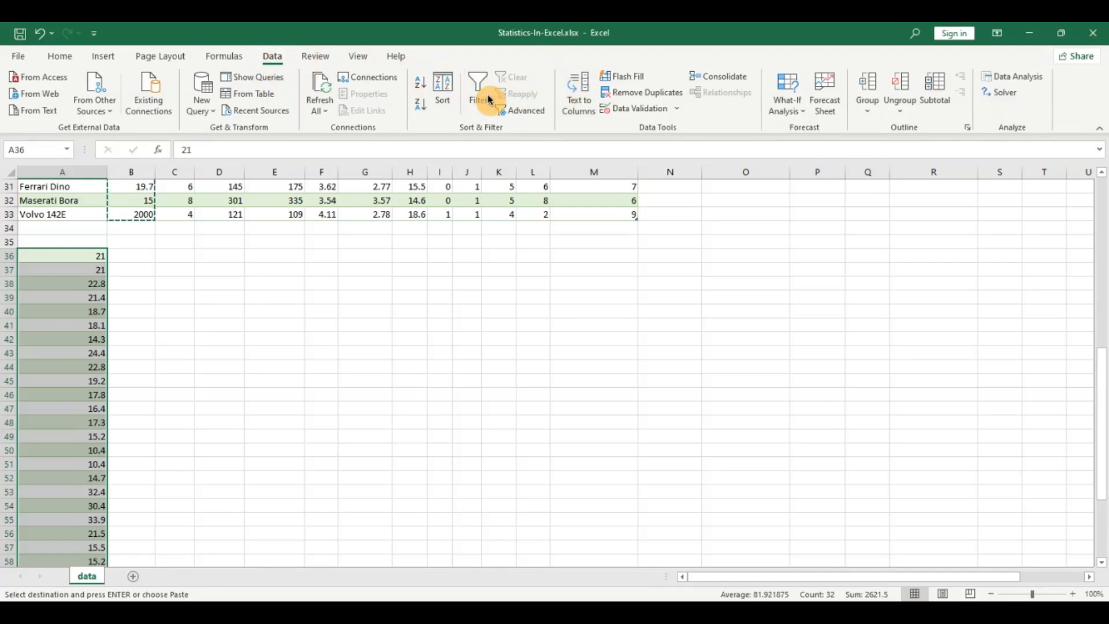
pyautogui.click(420, 87)
pyautogui.scroll(-1, 81, 448)
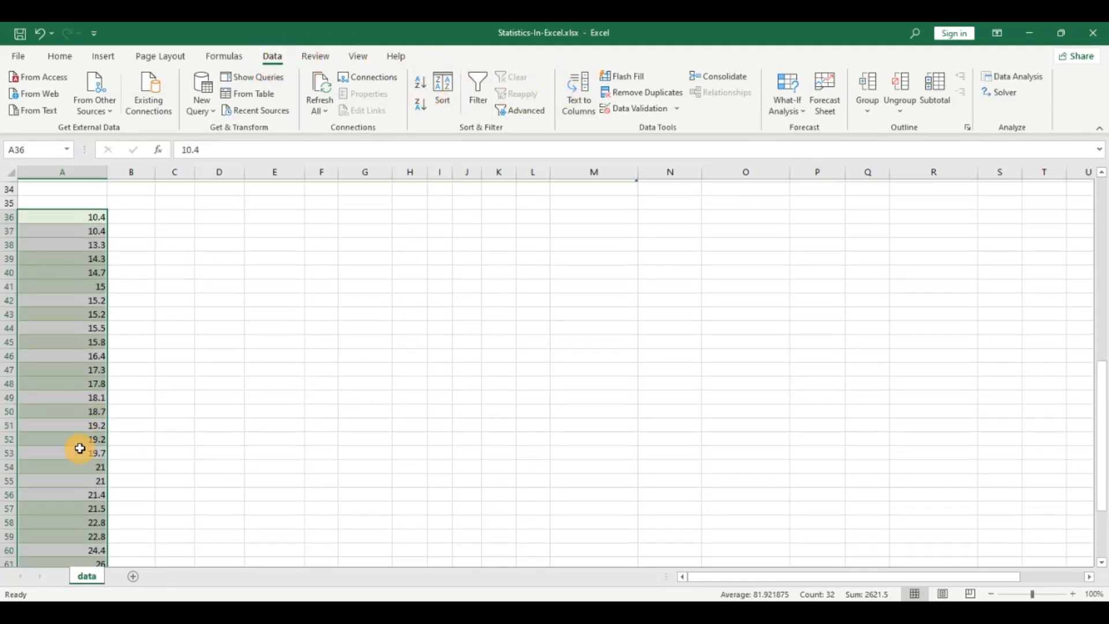
pyautogui.click(67, 397)
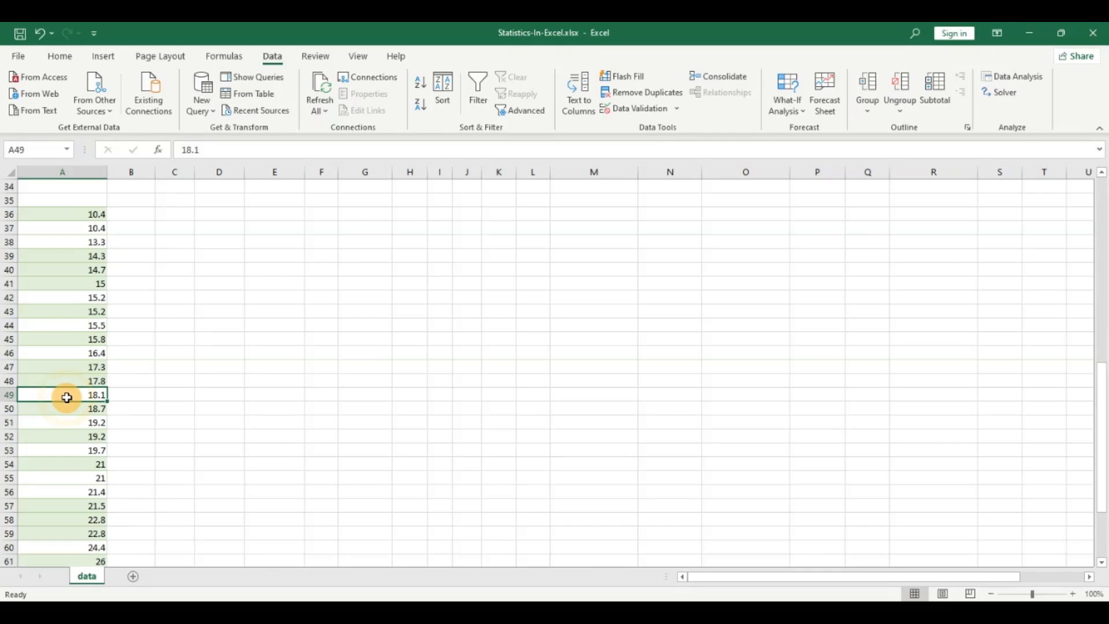
pyautogui.scroll(3, 68, 397)
pyautogui.scroll(-3, 68, 396)
pyautogui.click(76, 215)
# Step: Enter the numbers 1 to 5 down column E, starting in E36
pyautogui.click(270, 210)
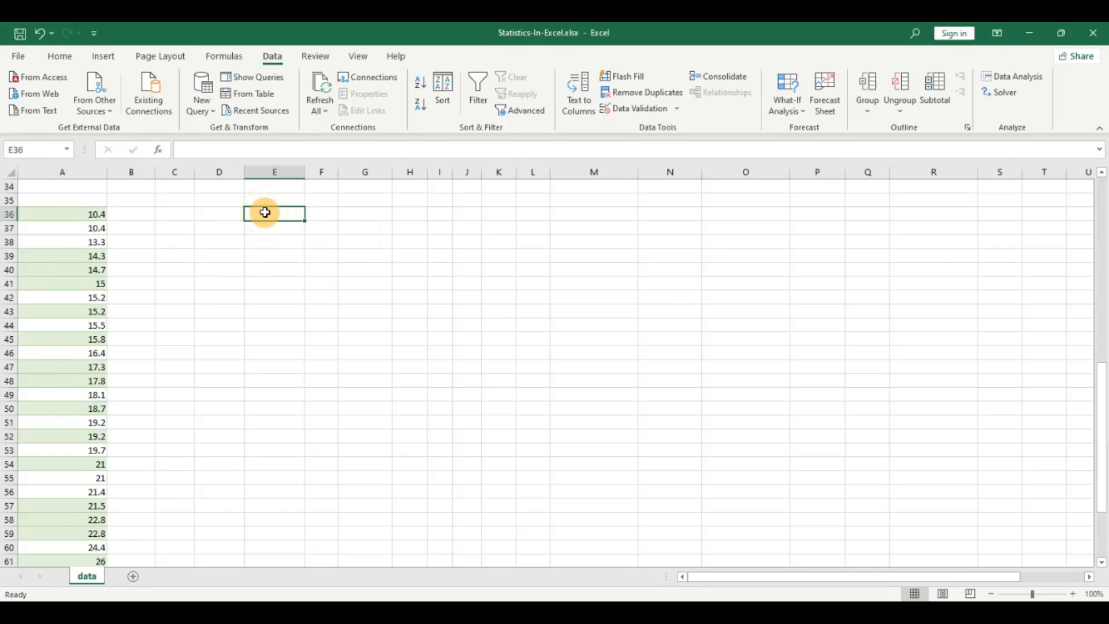
pyautogui.write('1')
pyautogui.press('Return')
pyautogui.write('2')
pyautogui.press('Return')
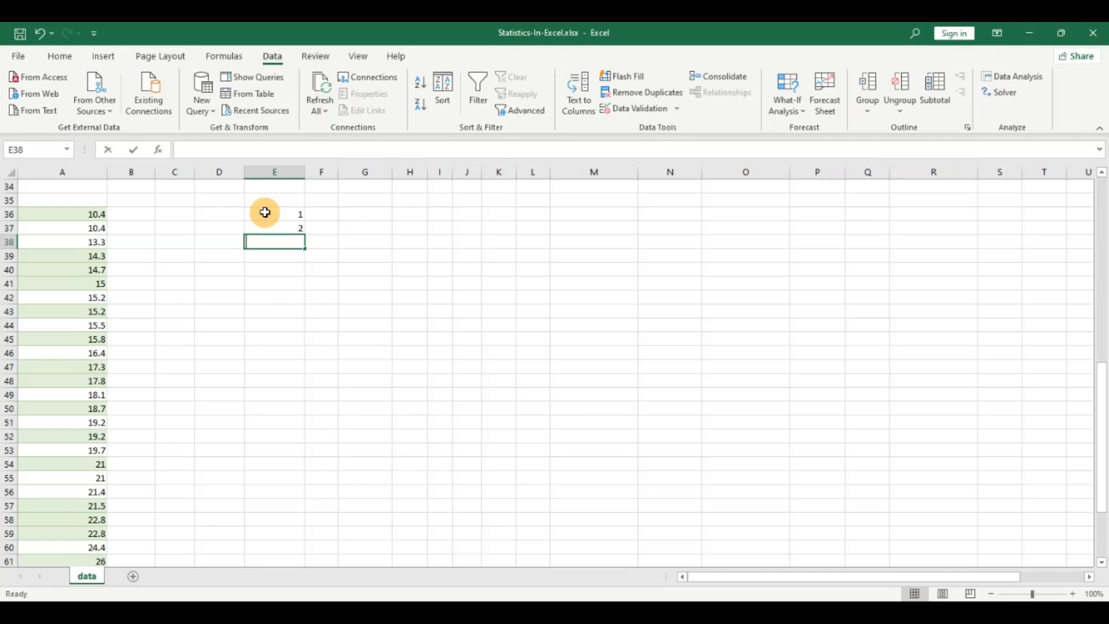
pyautogui.write('3')
pyautogui.press('Return')
pyautogui.write('4')
pyautogui.press('Return')
pyautogui.write('5')
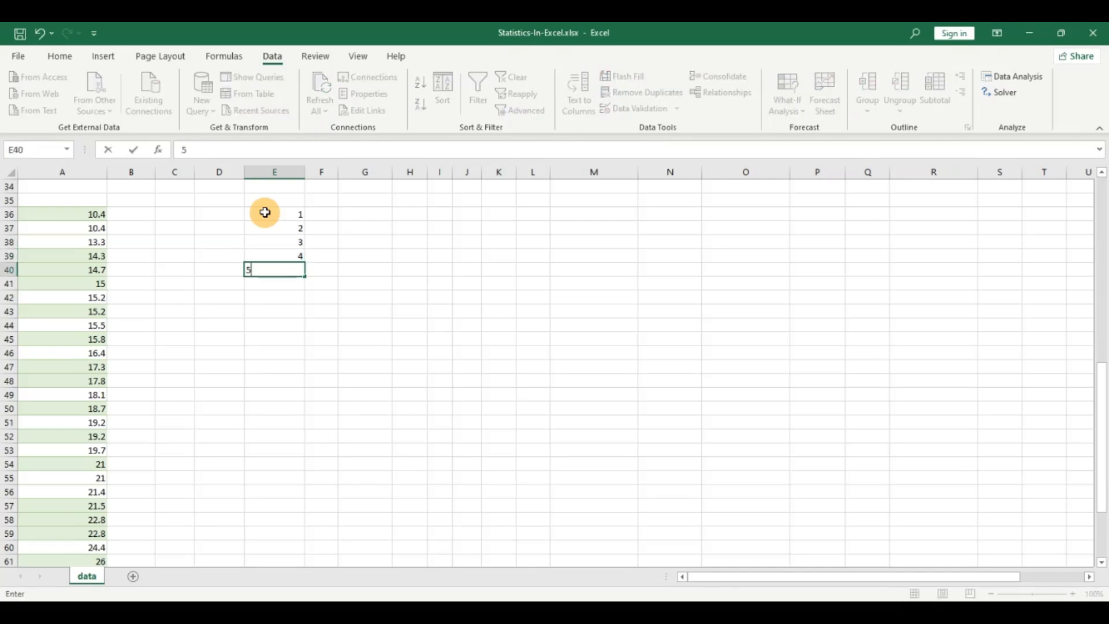
pyautogui.press('Return')
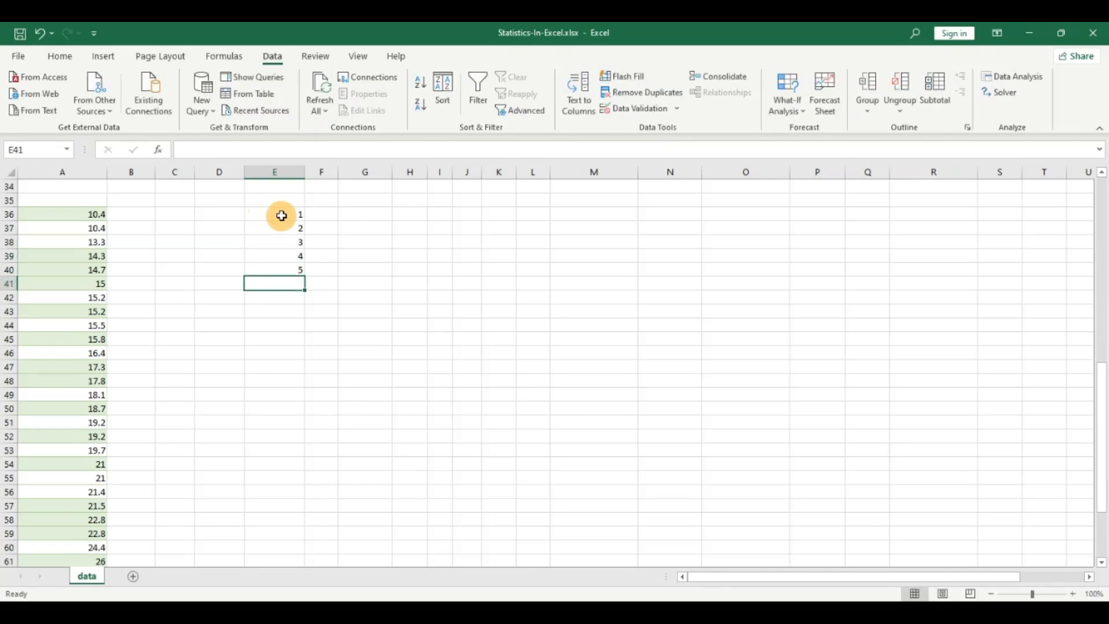
# Step: Highlight the middle number 3 in E38 with yellow fill
pyautogui.click(282, 216)
pyautogui.click(287, 231)
pyautogui.click(289, 244)
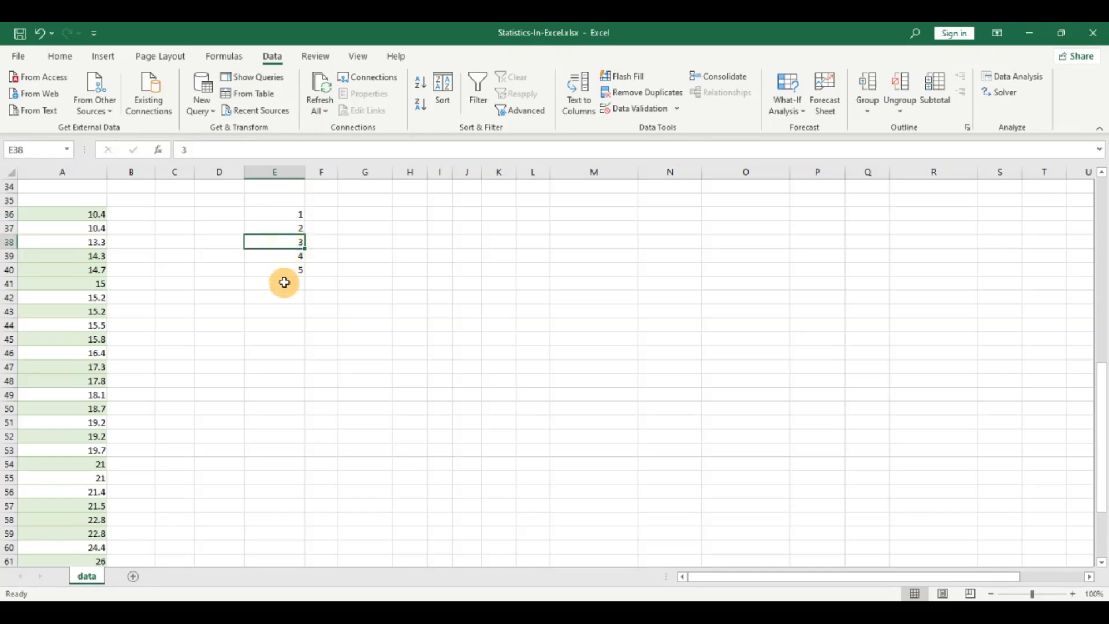
pyautogui.click(285, 282)
pyautogui.click(289, 261)
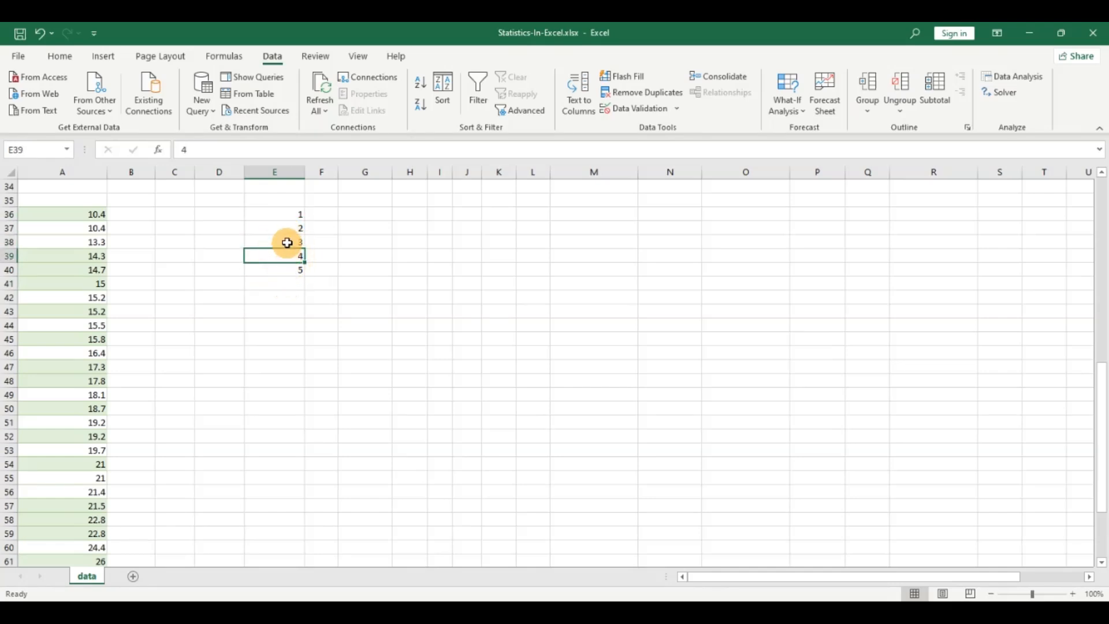
pyautogui.click(287, 243)
pyautogui.click(60, 56)
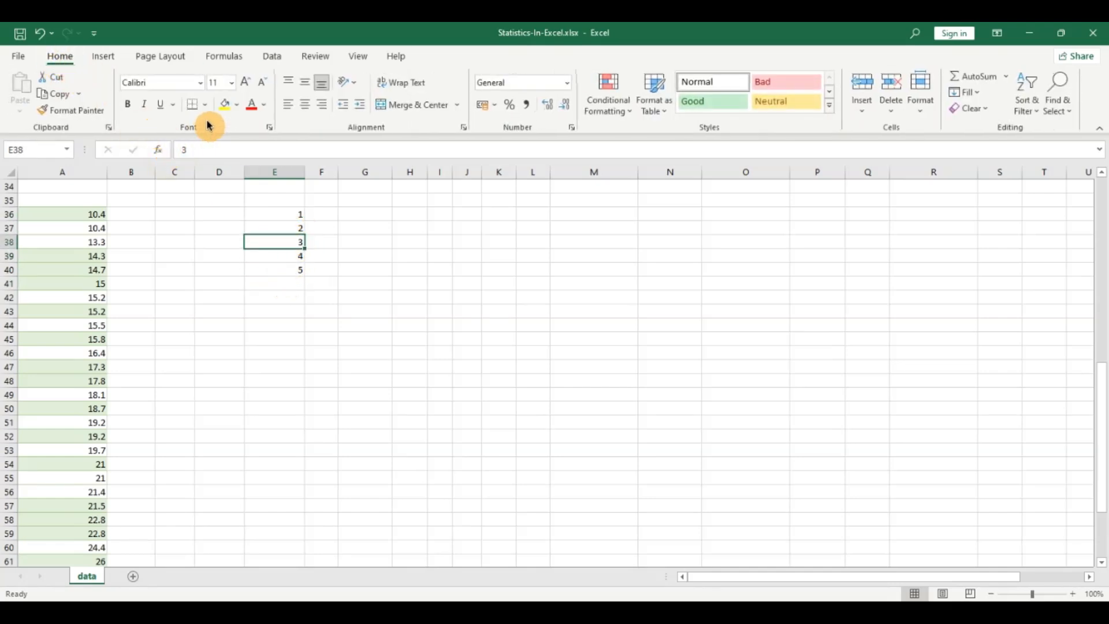
pyautogui.click(233, 108)
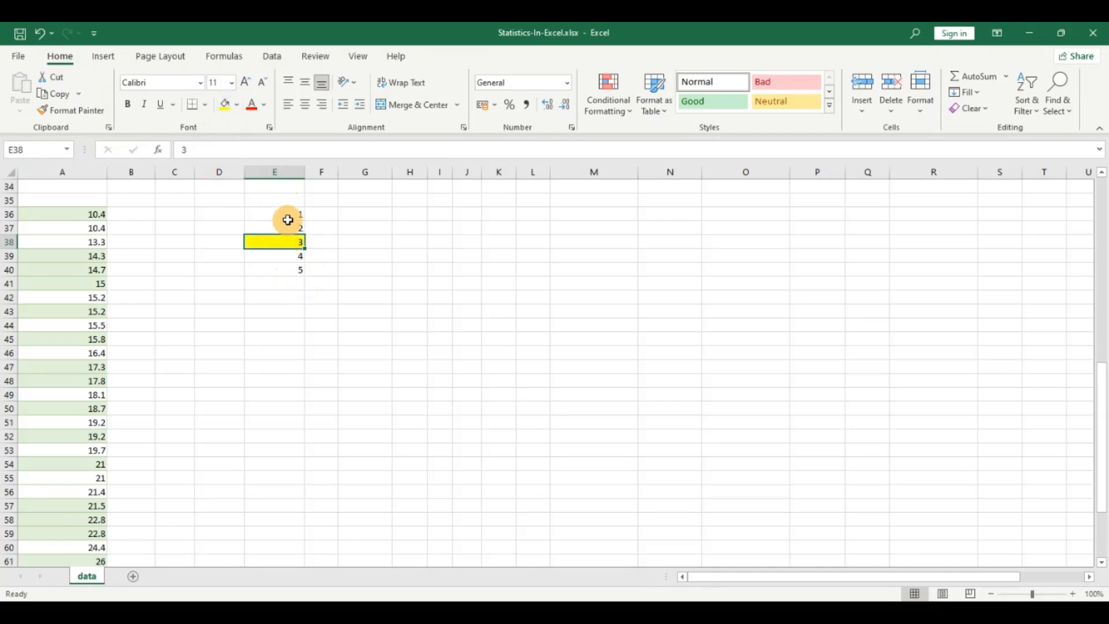
# Step: Enter a MEDIAN formula in G38 over the numbers listed in column E
pyautogui.click(367, 243)
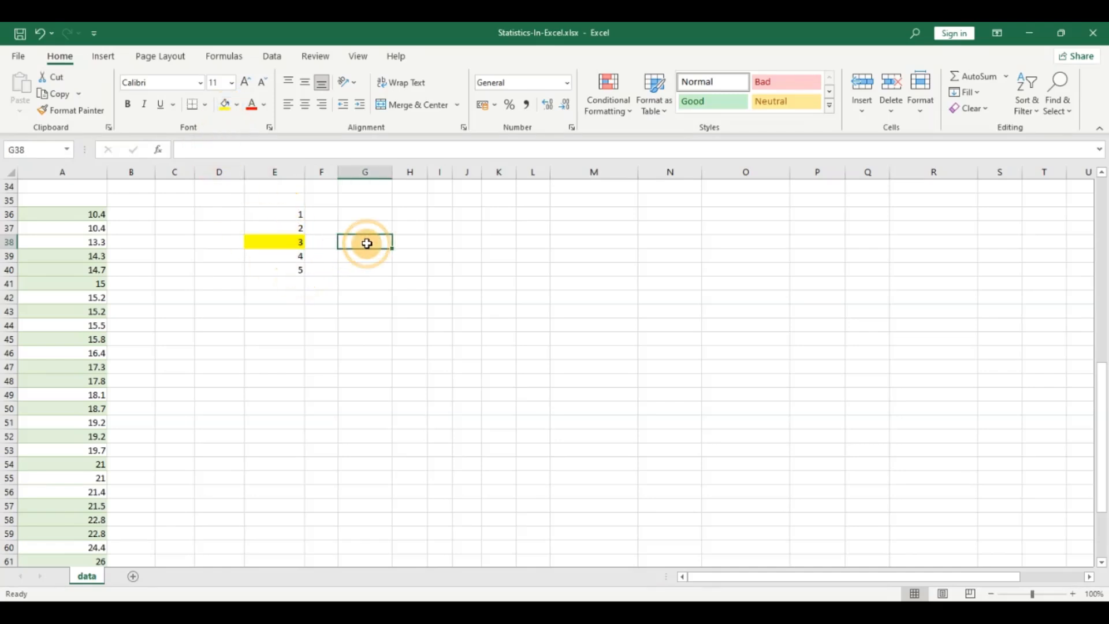
pyautogui.write('=med')
pyautogui.press('Tab')
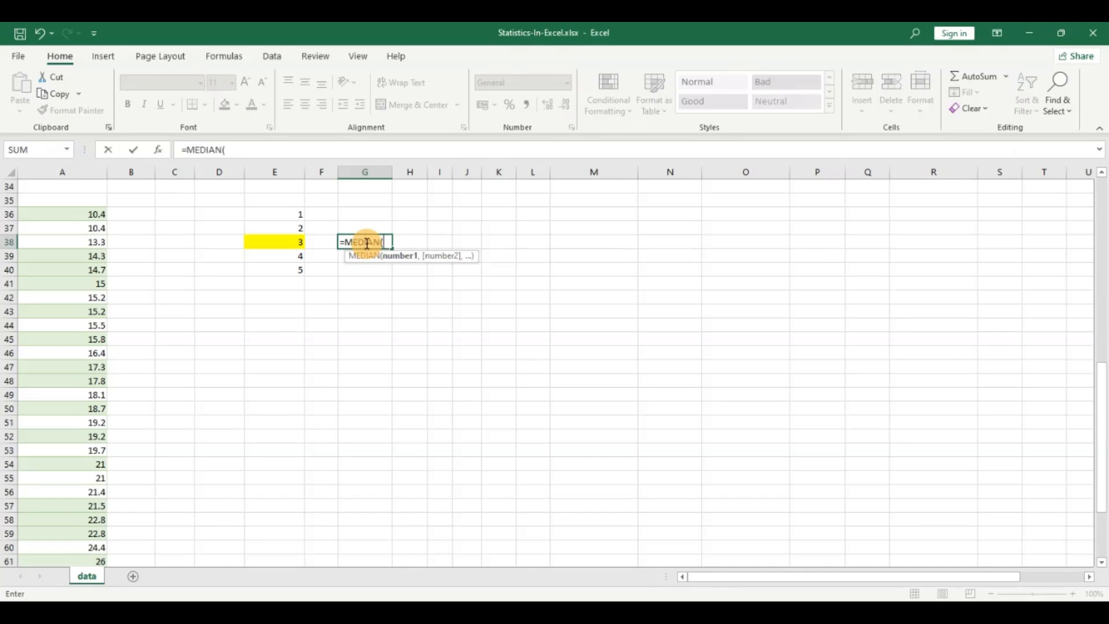
pyautogui.press('Left')
pyautogui.press('Left')
pyautogui.press('Up')
pyautogui.press('Up')
pyautogui.hotkey('shift', 'Down')
pyautogui.hotkey('shift', 'Down')
pyautogui.hotkey('shift', 'Down')
pyautogui.hotkey('shift', 'Down')
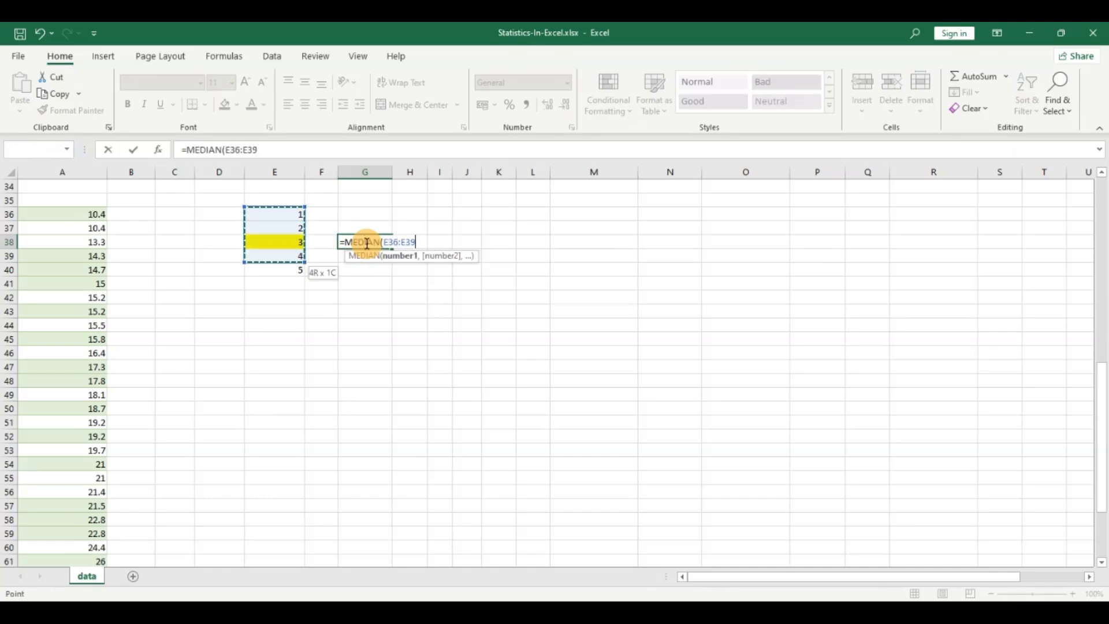
pyautogui.press('Return')
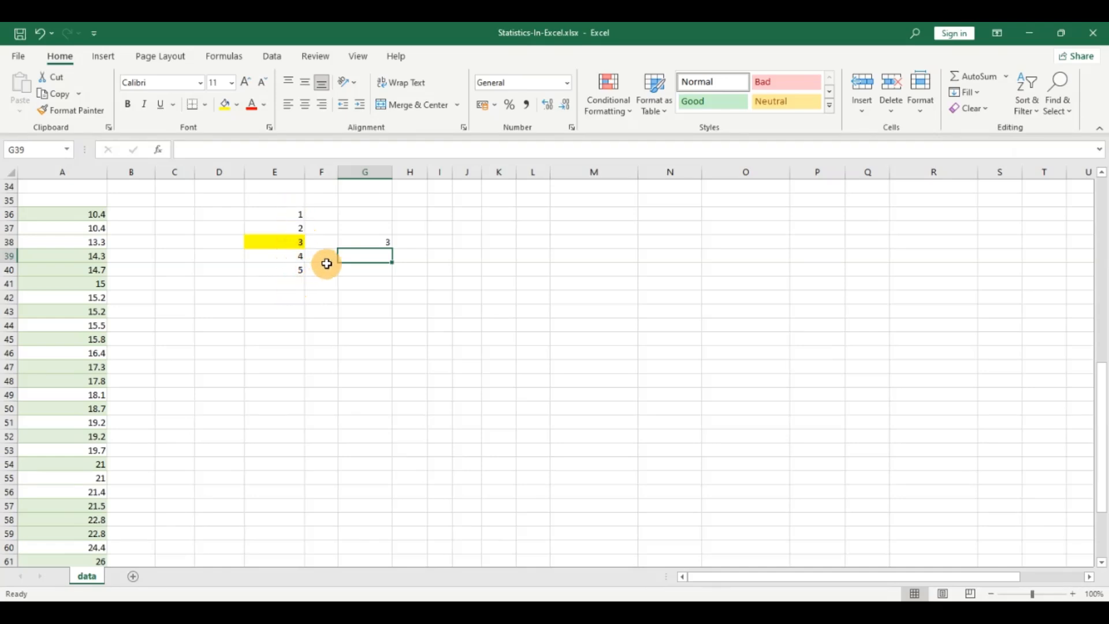
# Step: Add the number 6 in E41 to extend the list to six values
pyautogui.click(281, 241)
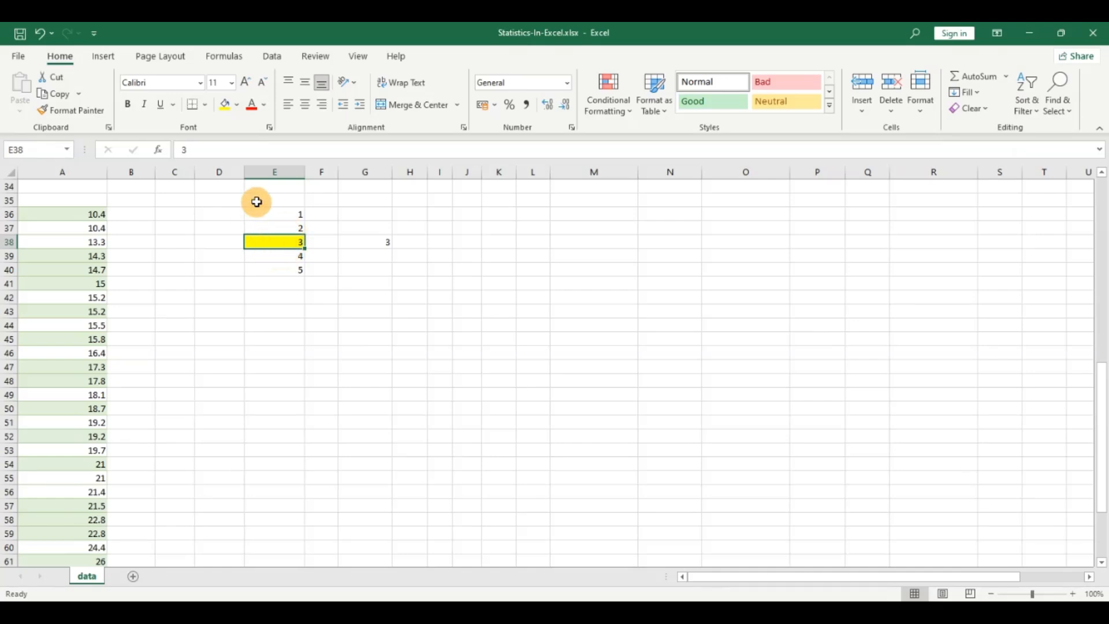
pyautogui.click(287, 287)
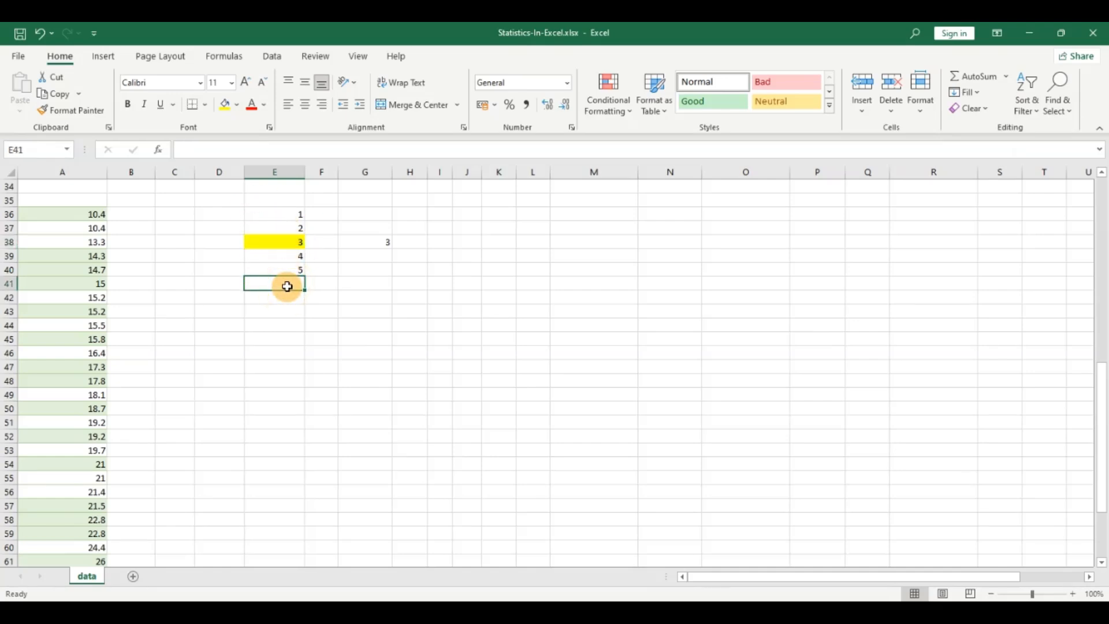
pyautogui.write('6')
pyautogui.press('Return')
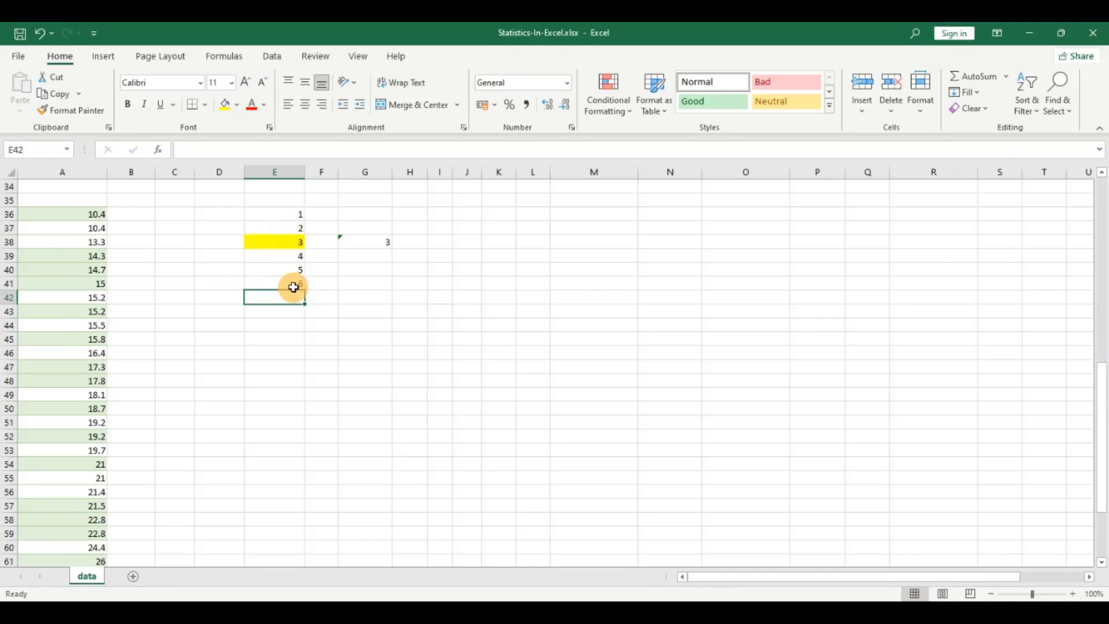
# Step: Extend the yellow highlight to E39 so both middle values 3 and 4 are marked
pyautogui.moveTo(298, 215); pyautogui.dragTo(291, 288)
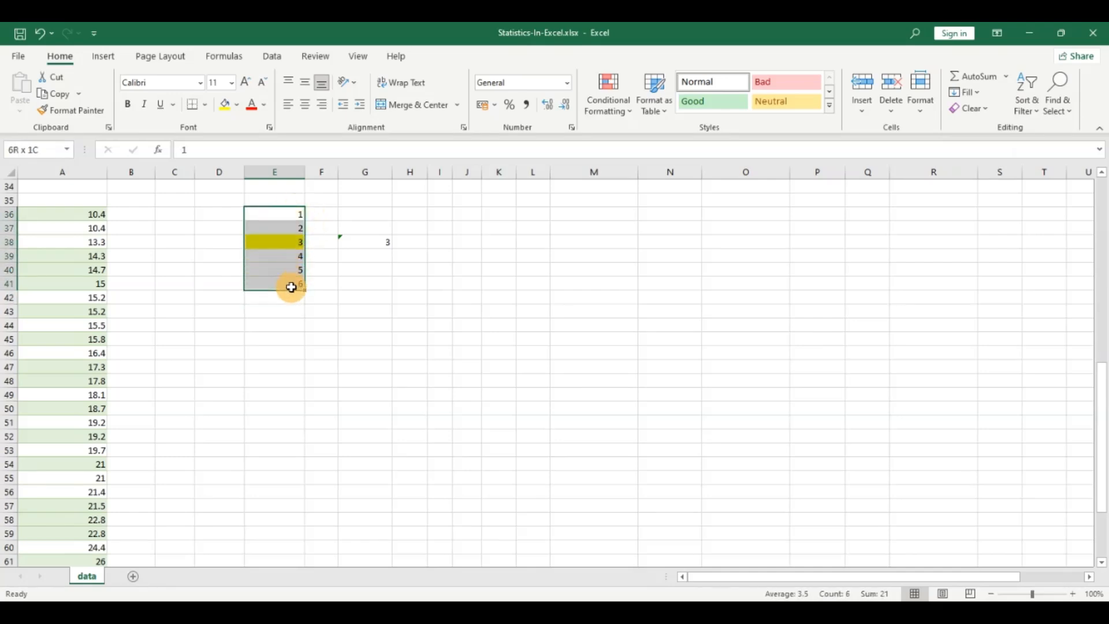
pyautogui.click(280, 308)
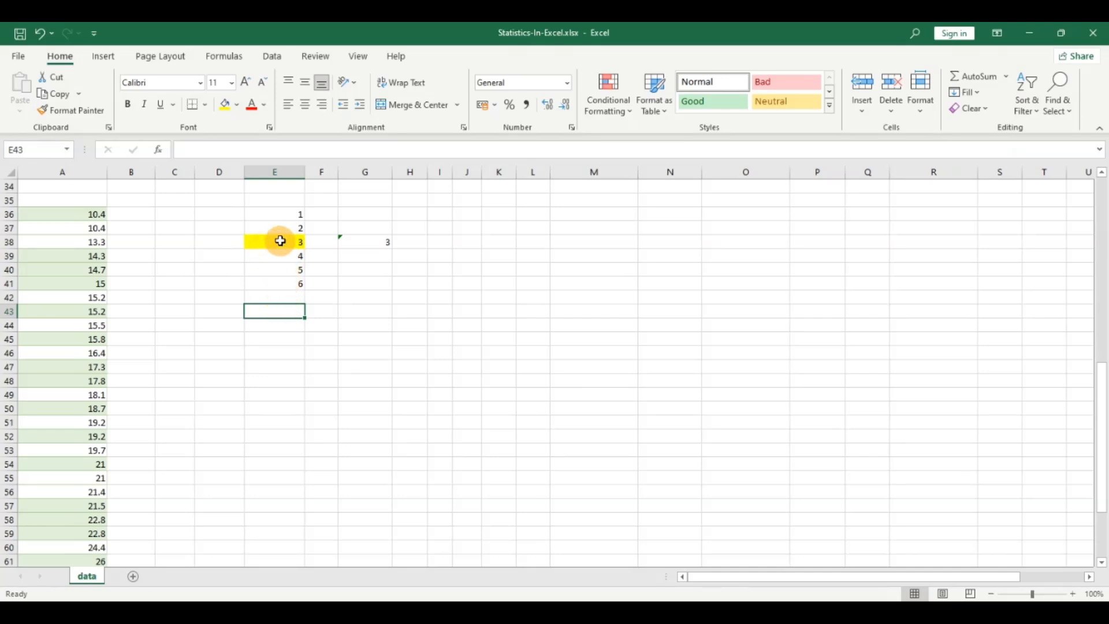
pyautogui.click(281, 240)
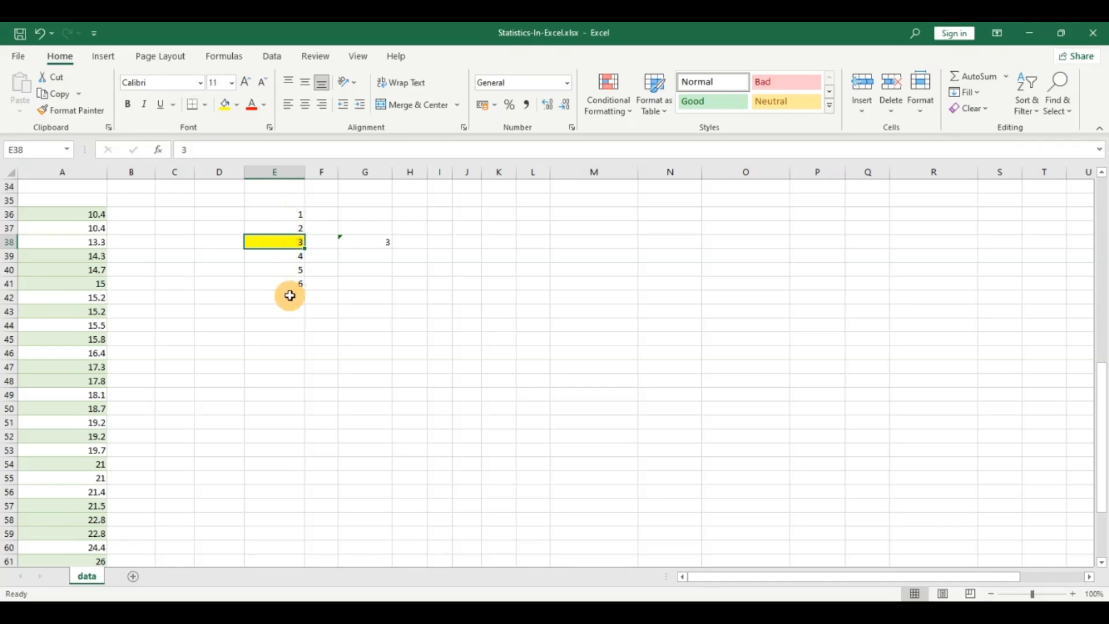
pyautogui.click(291, 263)
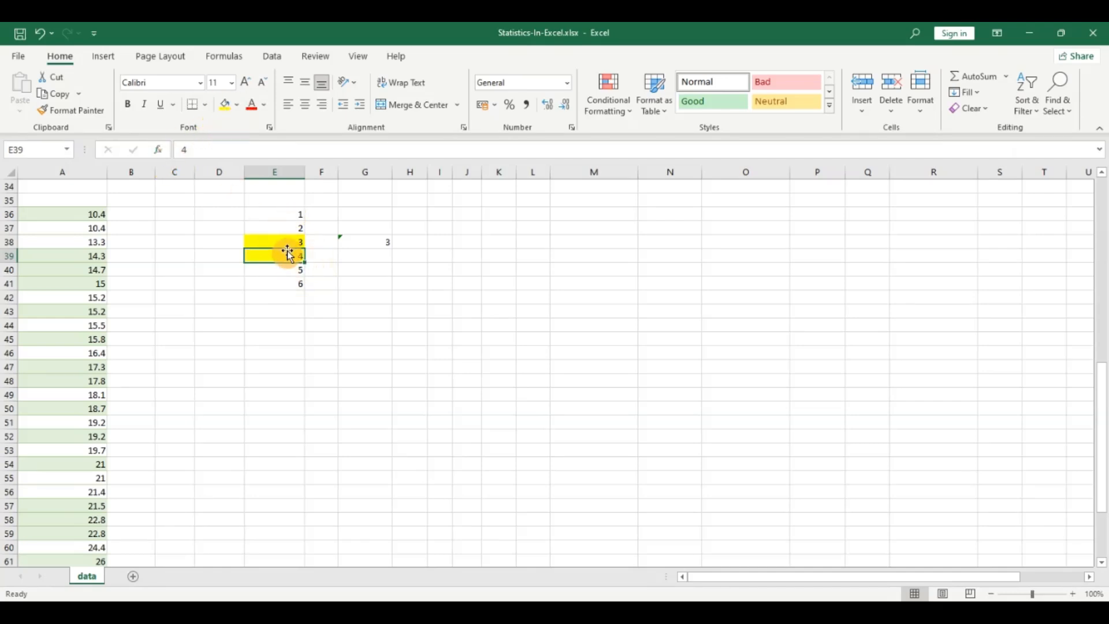
pyautogui.moveTo(284, 243); pyautogui.dragTo(284, 252)
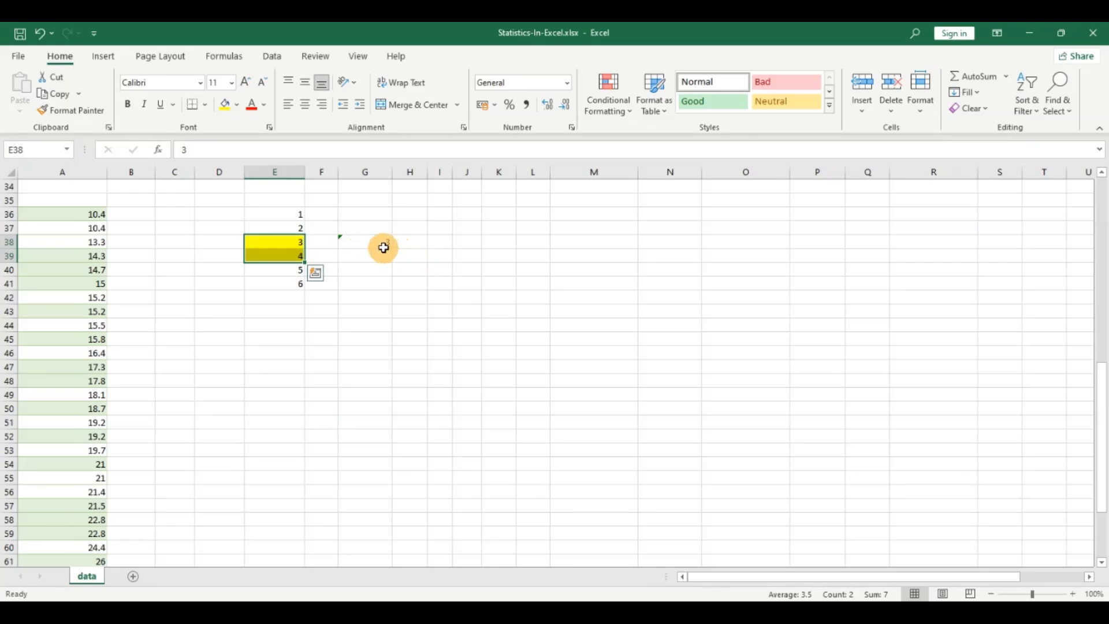
# Step: Try to enter a MEDIAN formula in G40 for the six numbers in column E by selecting the range with arrow keys
pyautogui.click(367, 269)
pyautogui.write('=me')
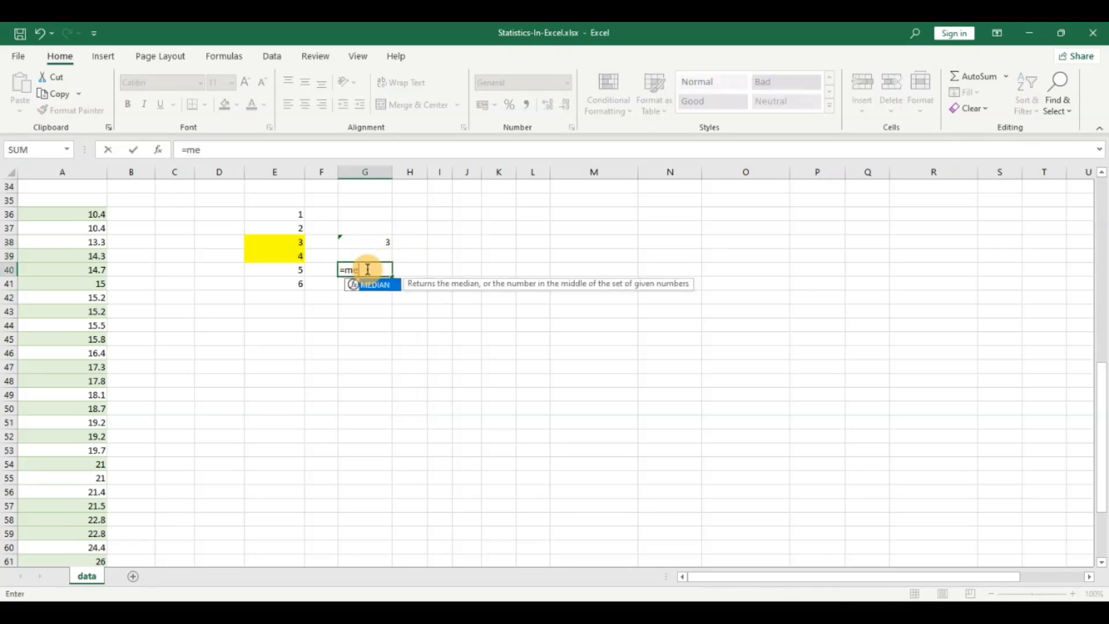
pyautogui.press('Tab')
pyautogui.press('Left')
pyautogui.press('Left')
pyautogui.press('Left')
pyautogui.press('Down')
pyautogui.press('Right')
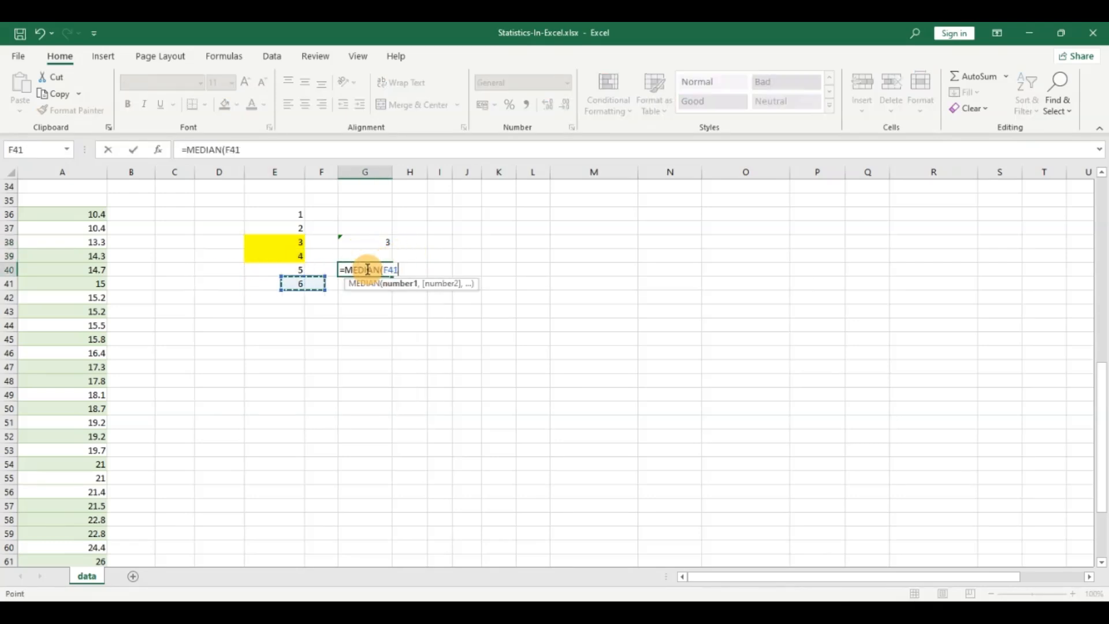
pyautogui.hotkey('shift', 'Up')
pyautogui.hotkey('shift', 'Up')
pyautogui.hotkey('shift', 'Up')
pyautogui.hotkey('shift', 'Up')
pyautogui.hotkey('shift', 'Up')
pyautogui.press('Up')
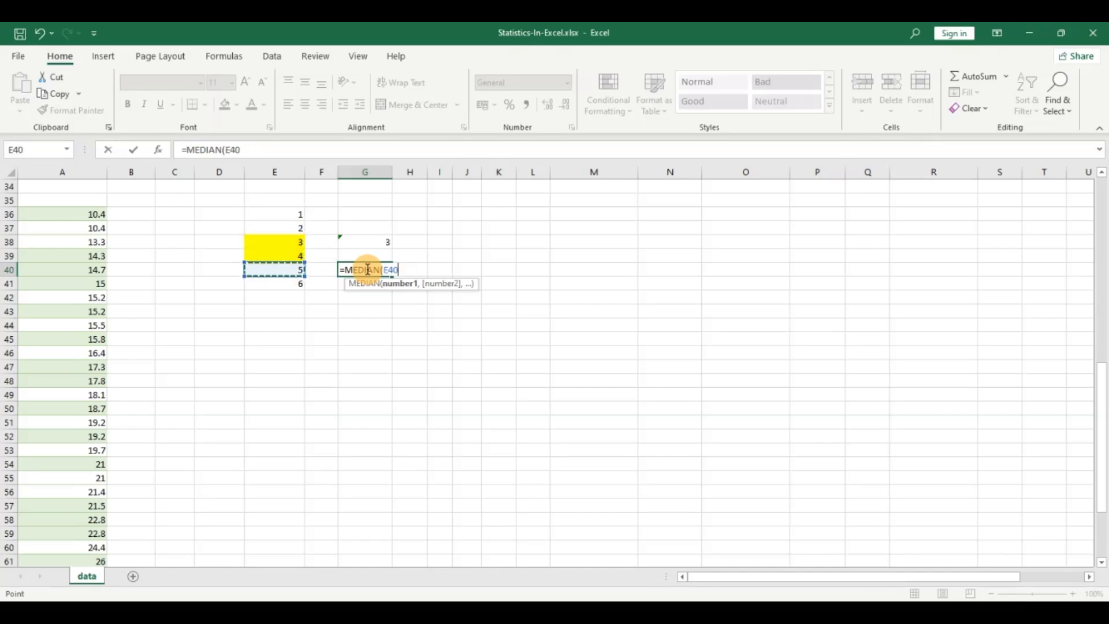
pyautogui.write('0')
pyautogui.press('Return')
# Step: Edit the G40 formula so it reads =MEDIAN(E36:E41)
pyautogui.doubleClick(368, 269)
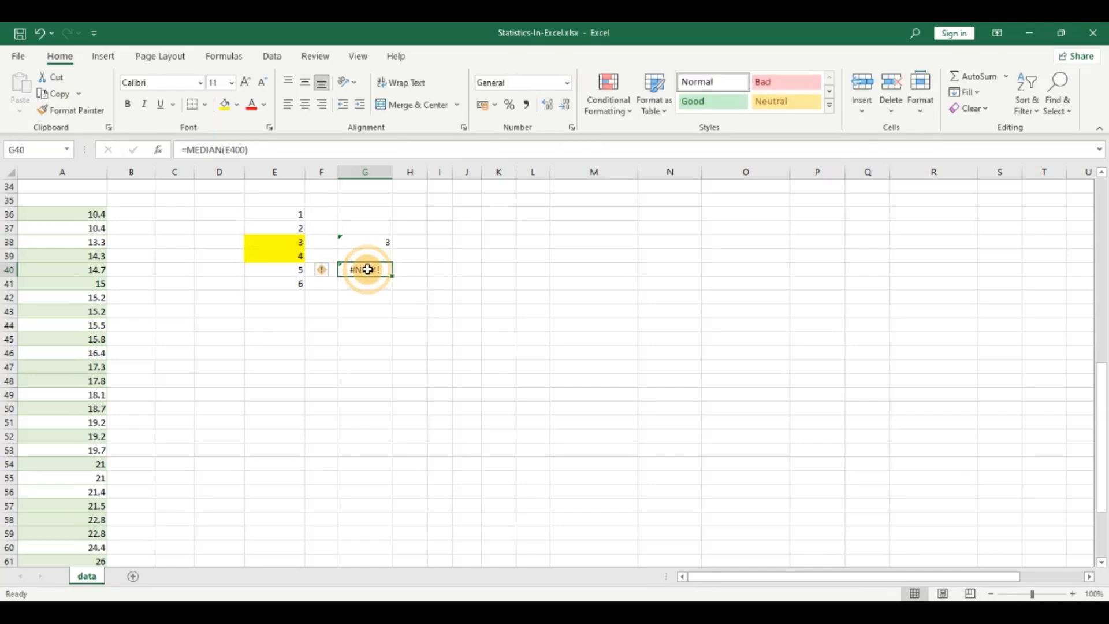
pyautogui.click(414, 275)
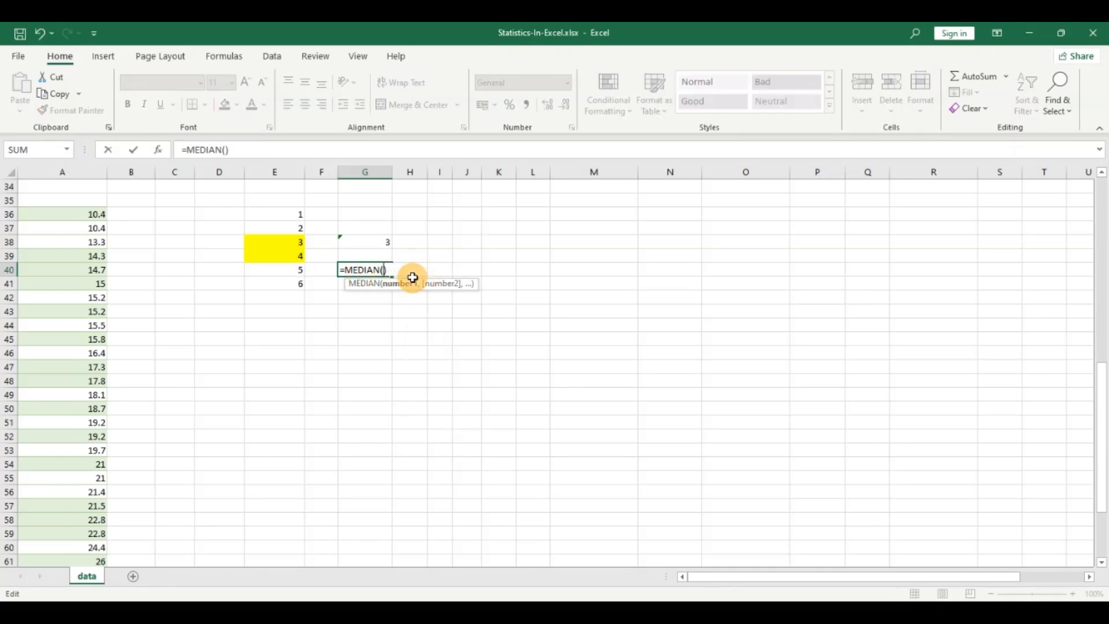
pyautogui.moveTo(295, 215); pyautogui.dragTo(281, 279)
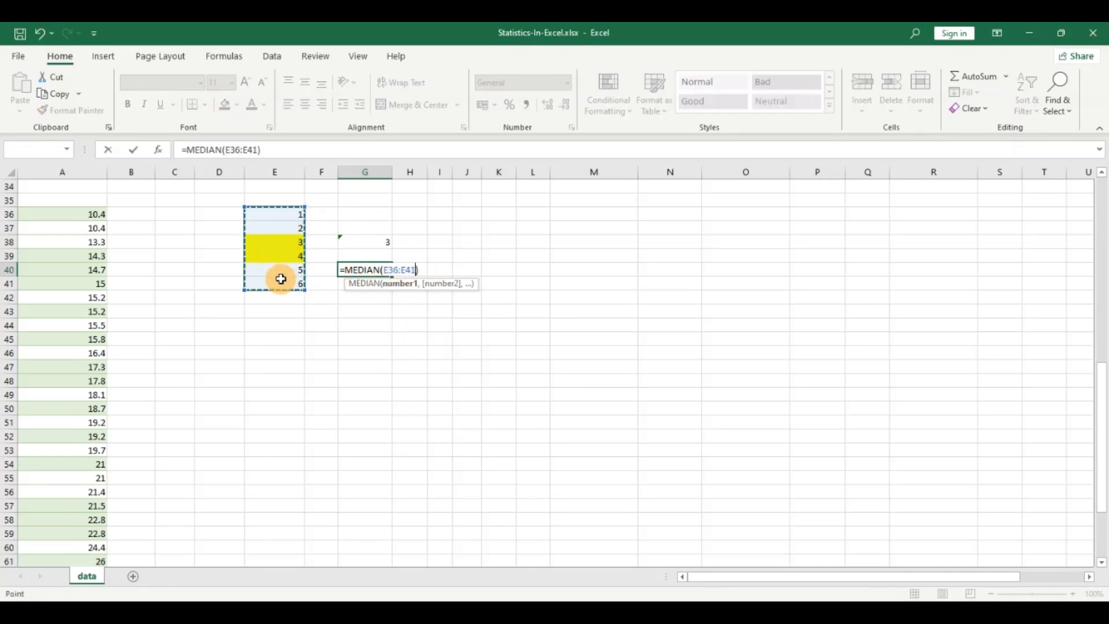
pyautogui.press('Return')
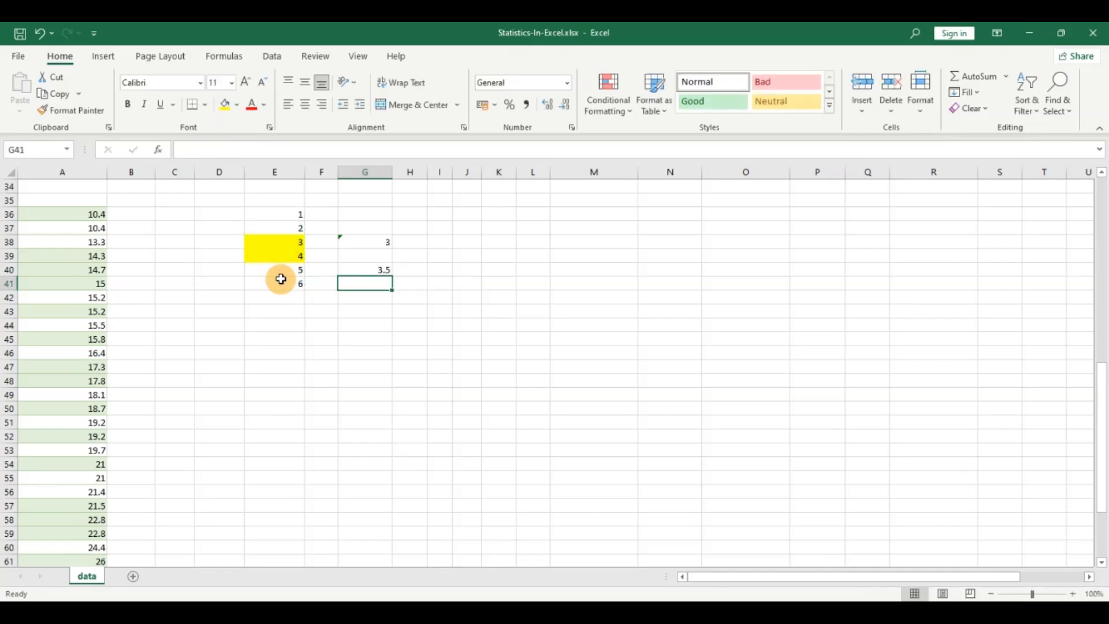
pyautogui.click(382, 271)
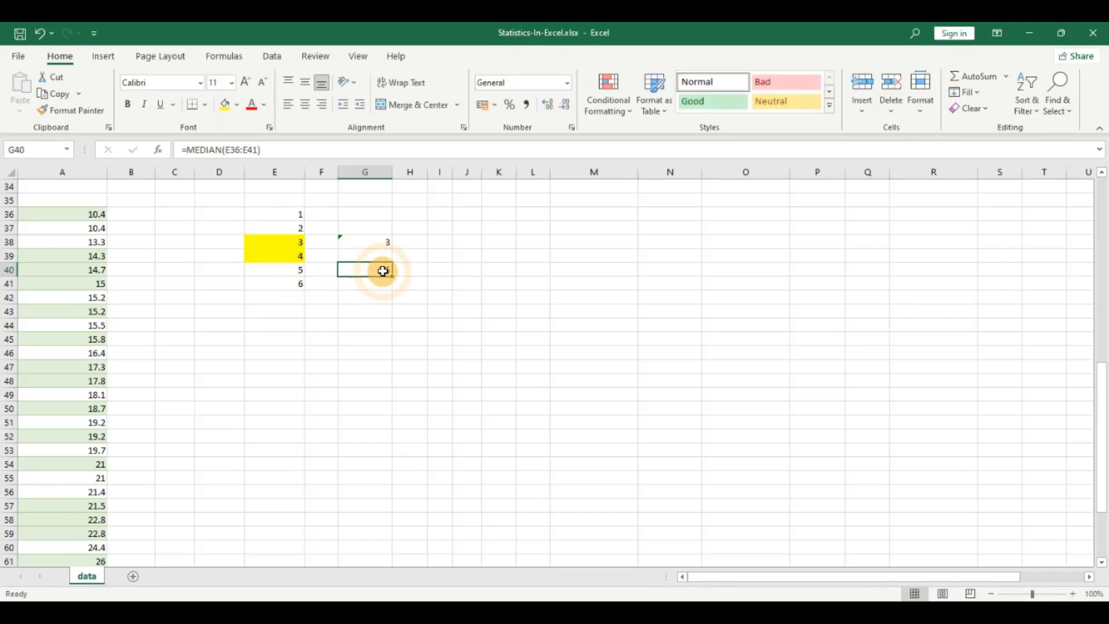
# Step: Enter 1 in B36 to start numbering the mpg values
pyautogui.click(139, 214)
pyautogui.write('1')
pyautogui.press('Return')
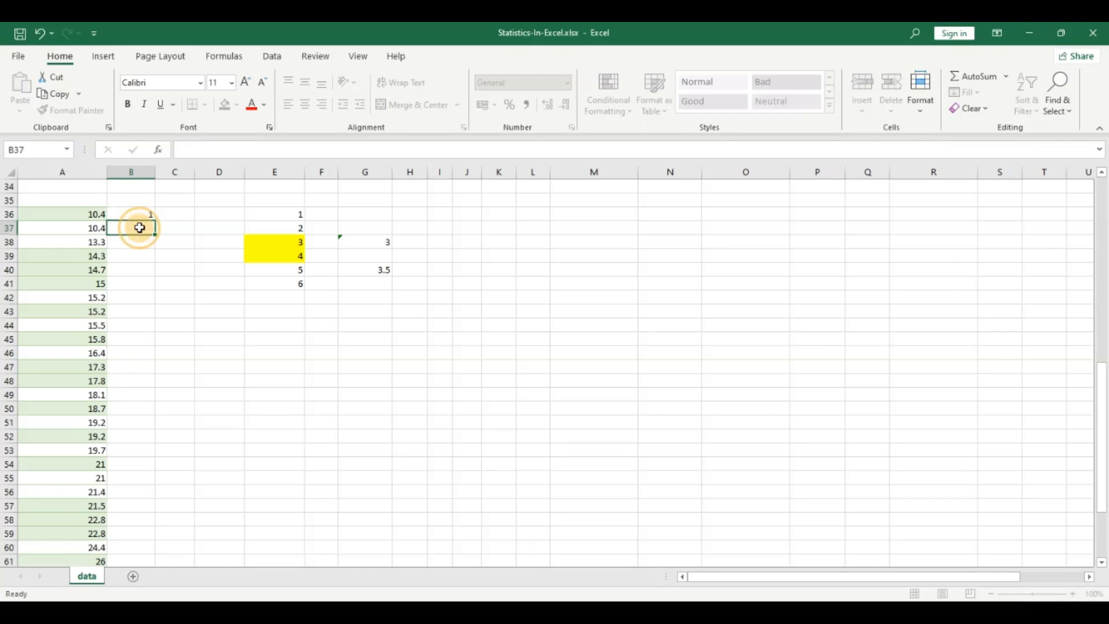
# Step: Fill the 1 down column B to row 67
pyautogui.click(141, 216)
pyautogui.moveTo(154, 221); pyautogui.dragTo(145, 540)
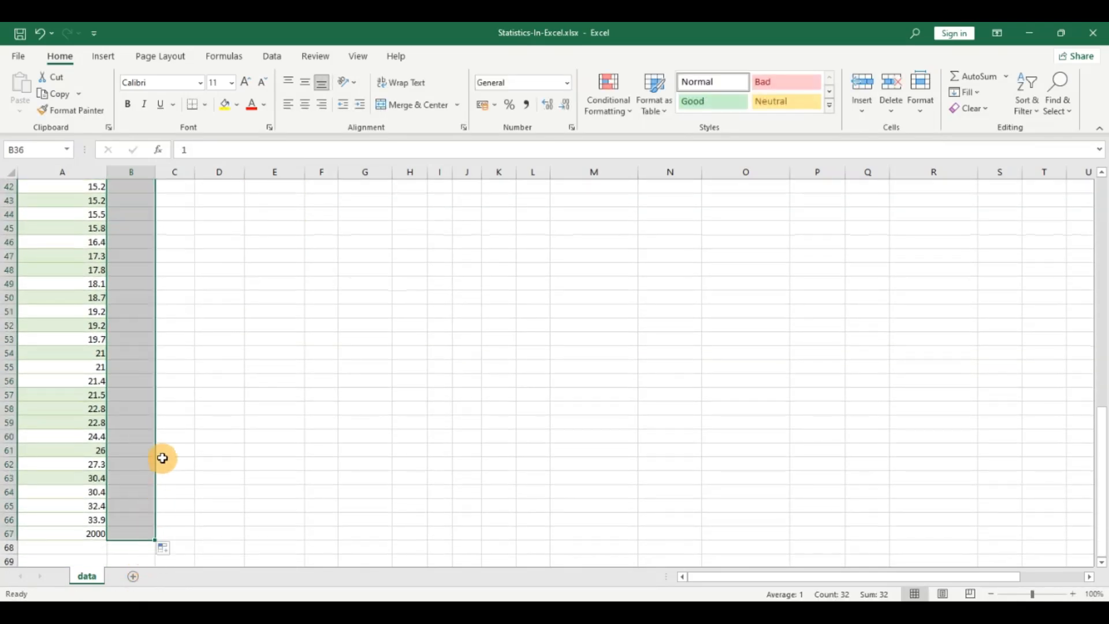
pyautogui.scroll(4, 159, 407)
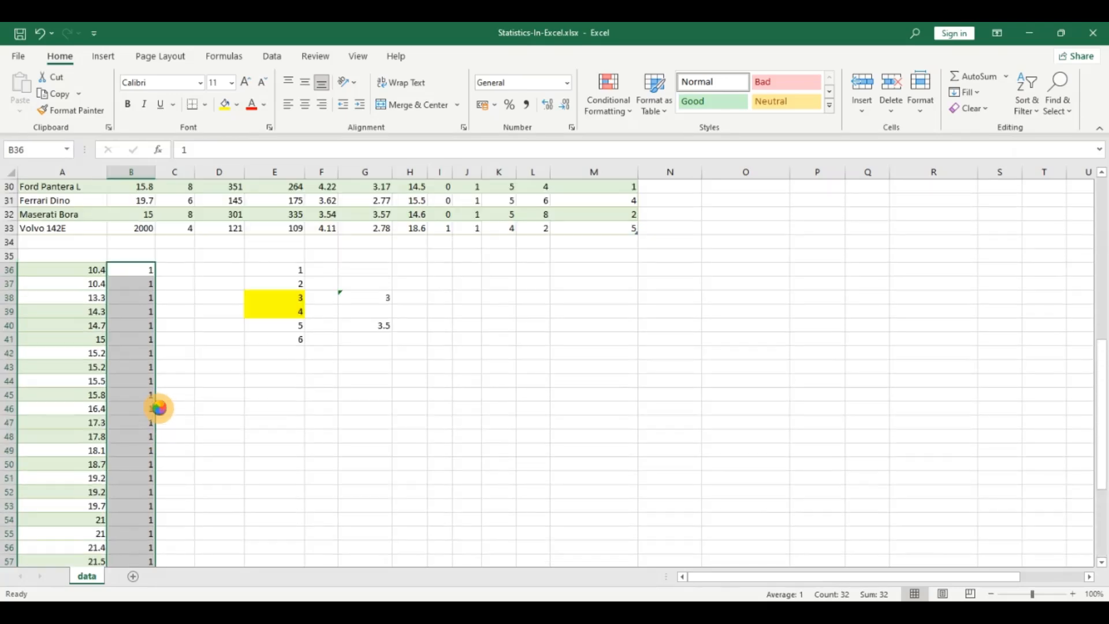
# Step: Undo the fill and refill B36 down to B67 as a numbered series from 1 to 32
pyautogui.hotkey('ctrl', 'z')
pyautogui.moveTo(154, 277); pyautogui.dragTo(157, 523)
pyautogui.scroll(2, 160, 365)
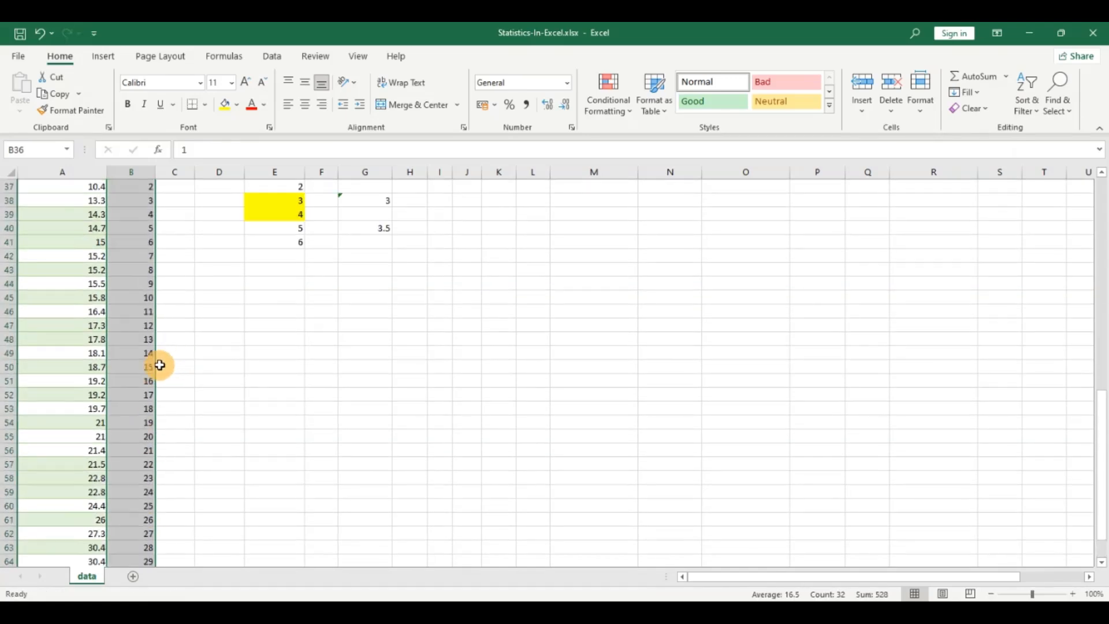
pyautogui.scroll(1, 160, 365)
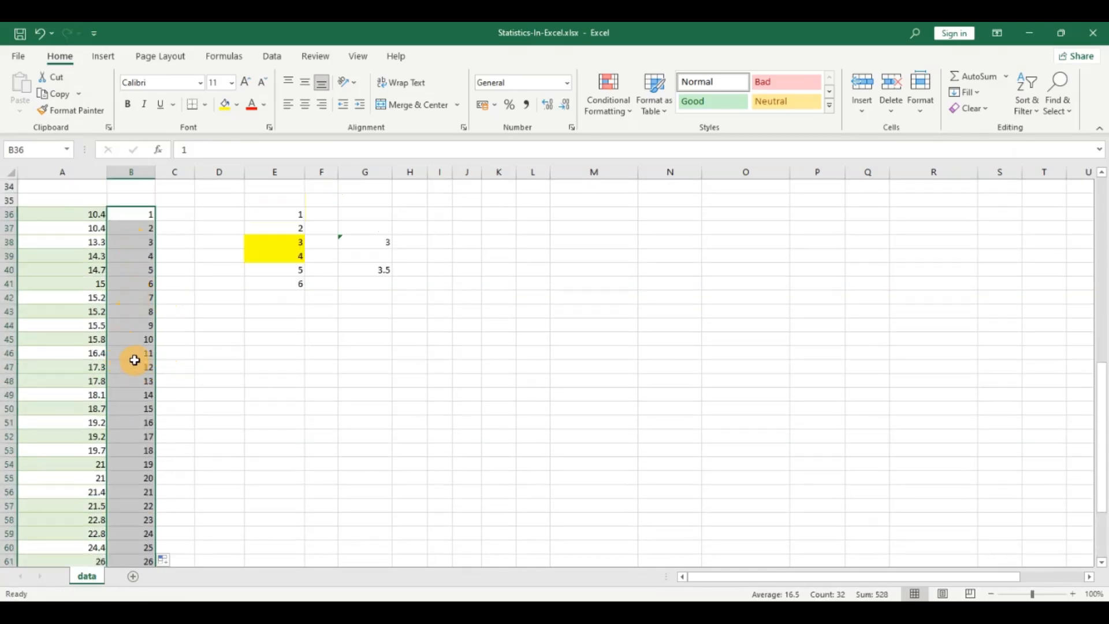
pyautogui.scroll(-1, 136, 360)
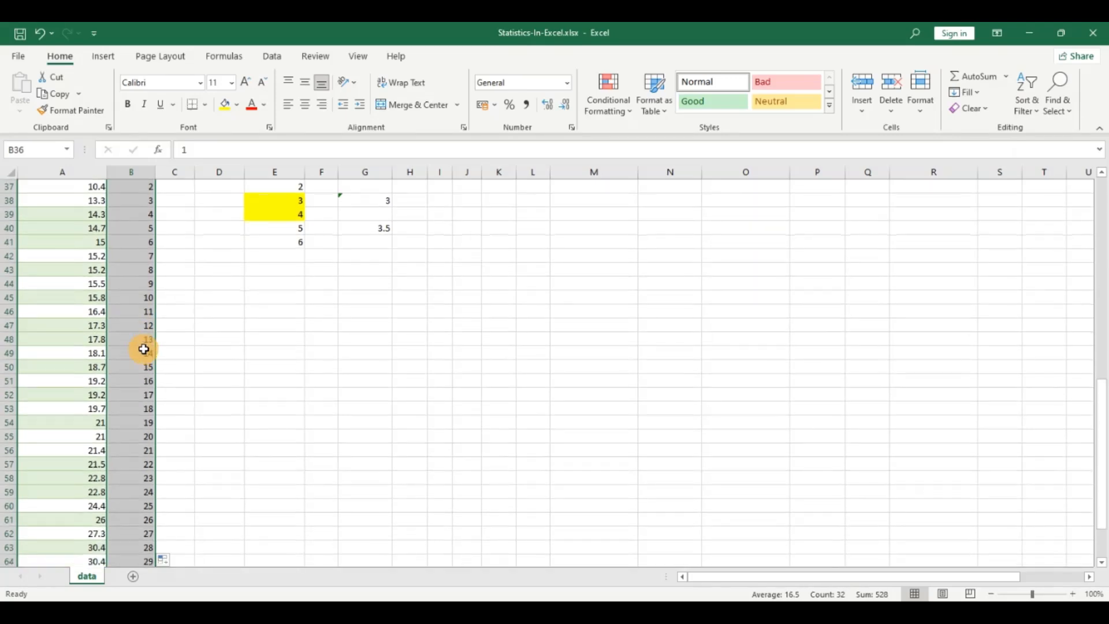
# Step: Highlight the two middle mpg values 19.2 in A51:A52, positions 16 and 17, with yellow fill
pyautogui.click(147, 391)
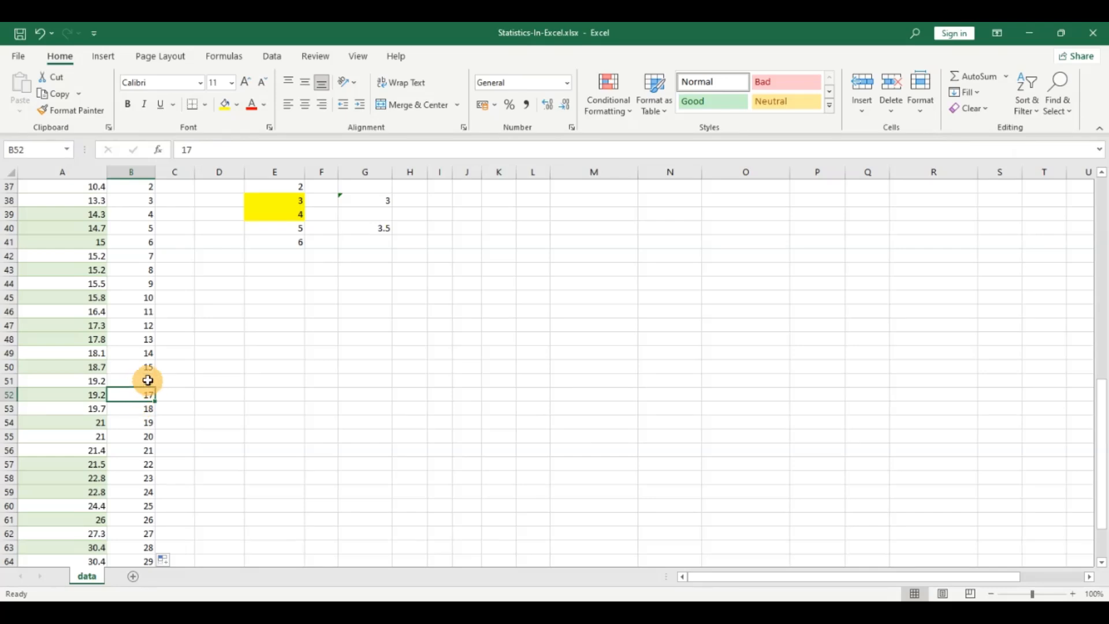
pyautogui.click(148, 380)
pyautogui.scroll(-2, 148, 381)
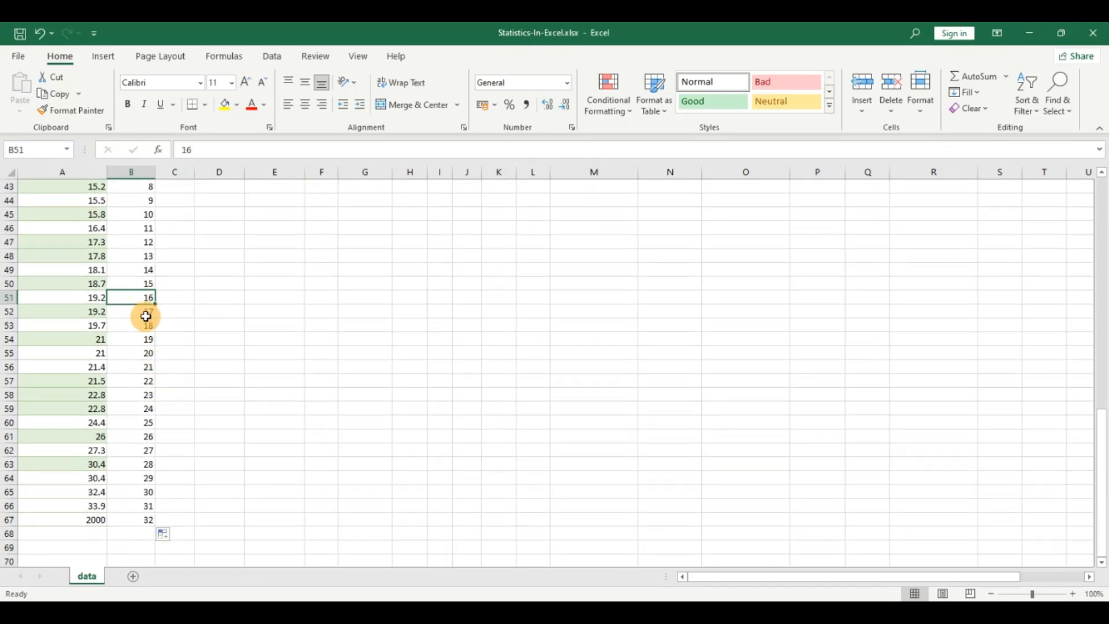
pyautogui.moveTo(146, 301); pyautogui.dragTo(146, 313)
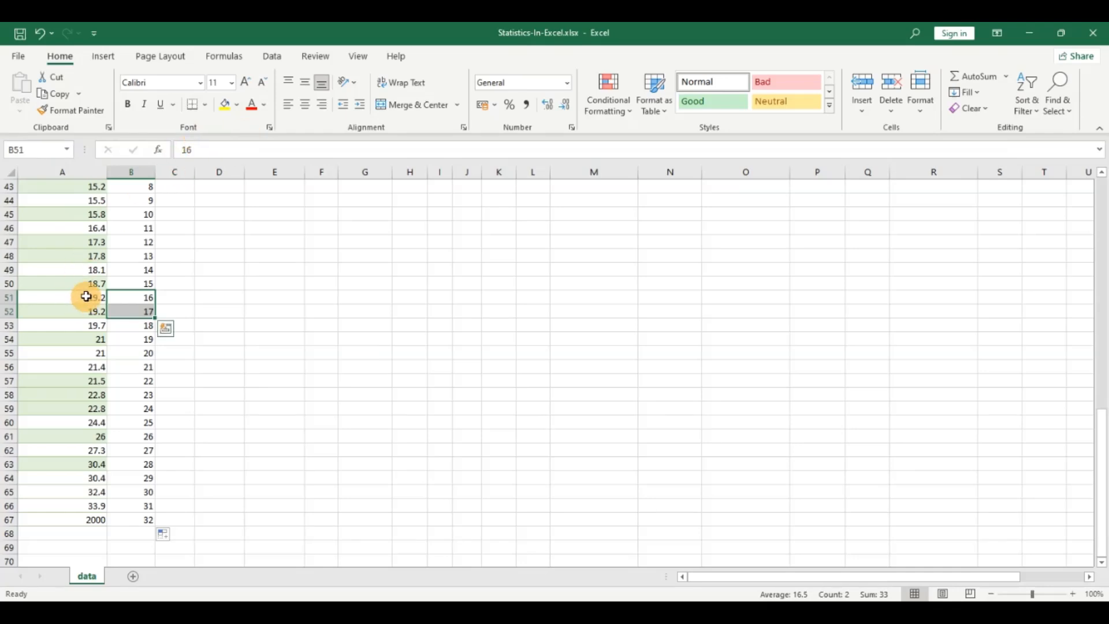
pyautogui.moveTo(85, 298); pyautogui.dragTo(85, 313)
pyautogui.click(224, 105)
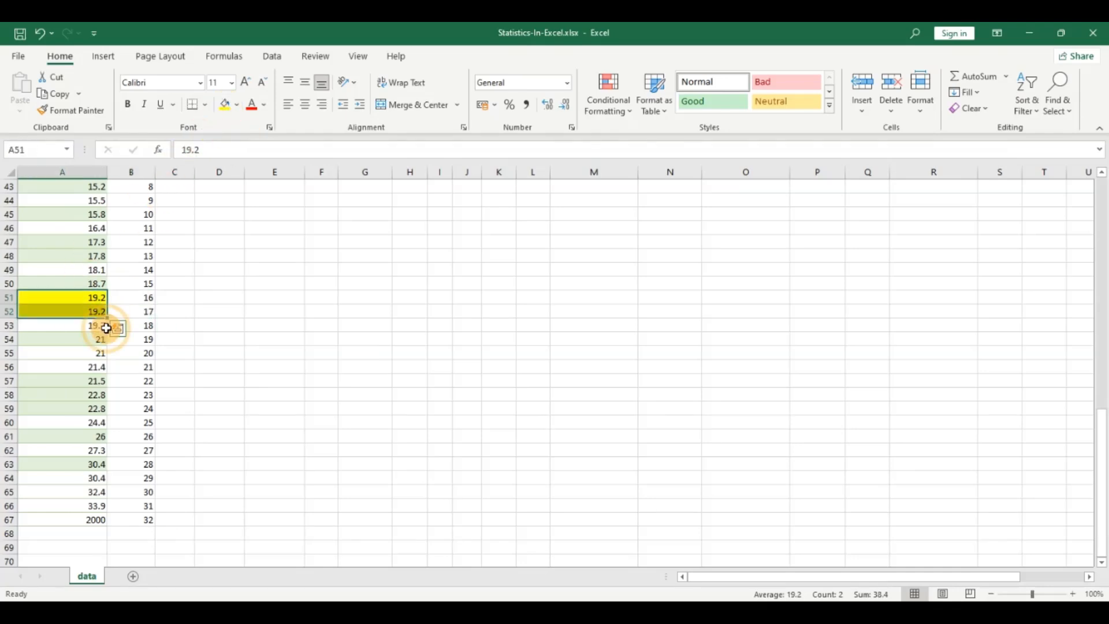
# Step: Compare the highlighted middle values with the median in the statistics summary and check the outlier in A67
pyautogui.scroll(3, 91, 312)
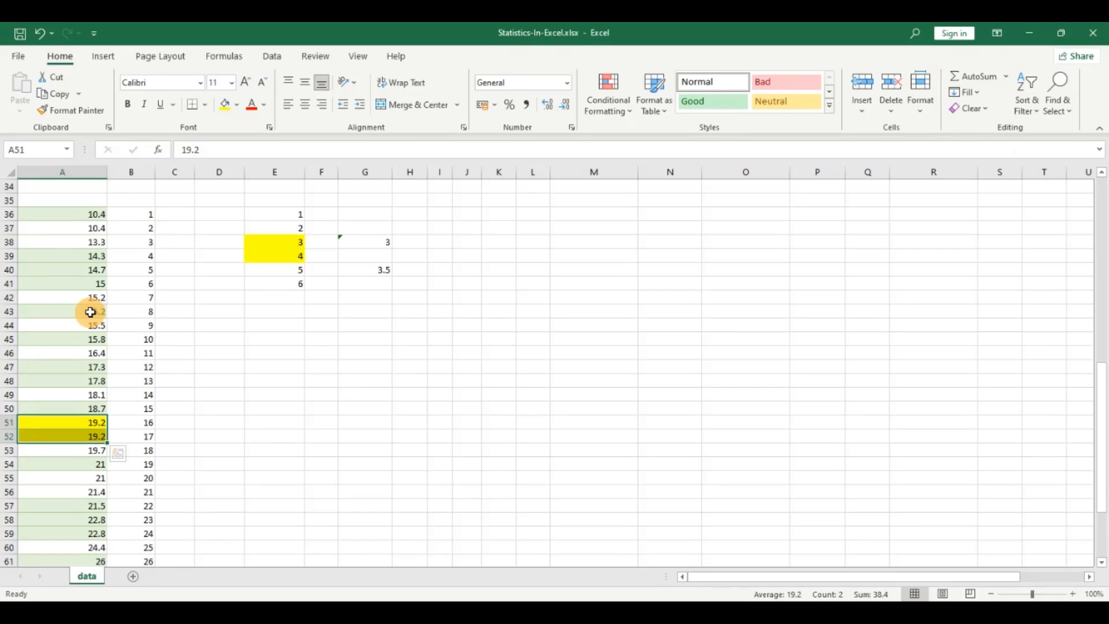
pyautogui.scroll(-3, 89, 317)
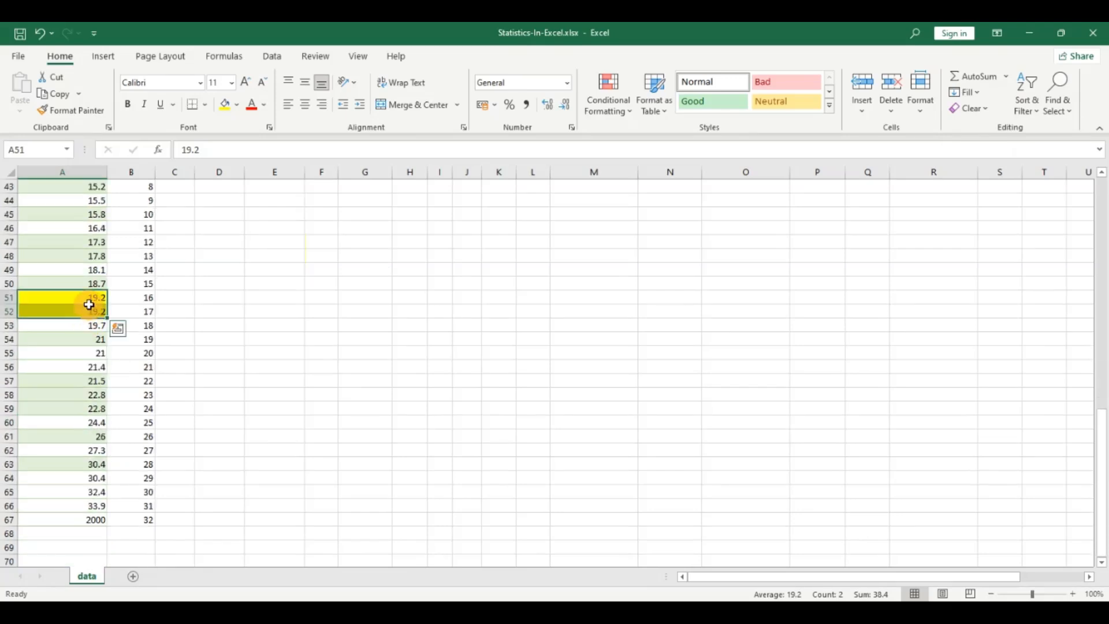
pyautogui.scroll(1, 89, 304)
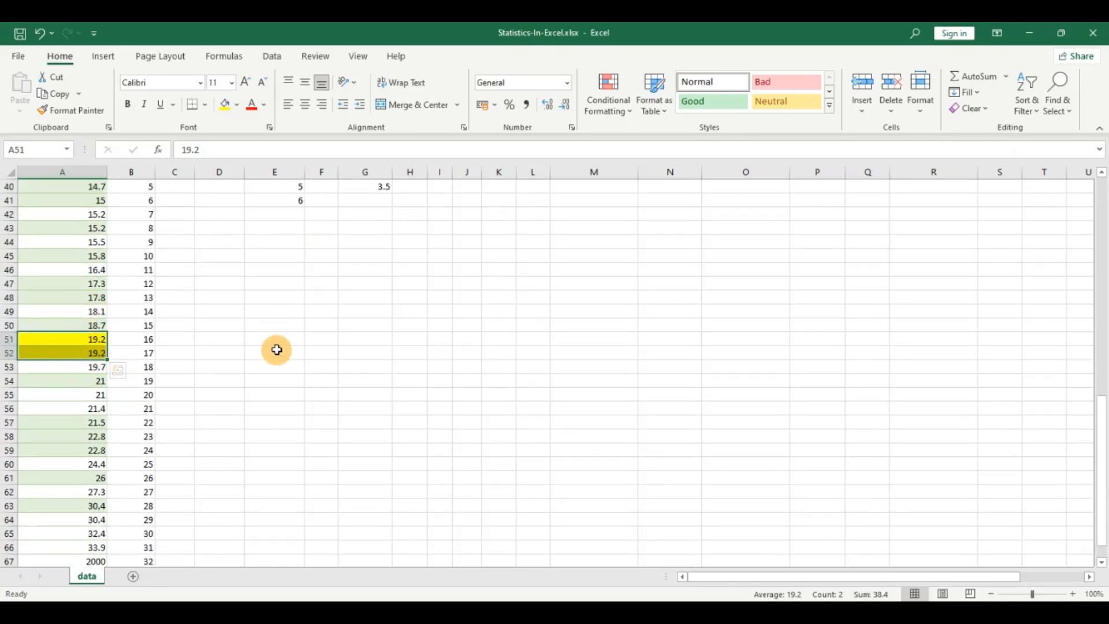
pyautogui.scroll(11, 483, 327)
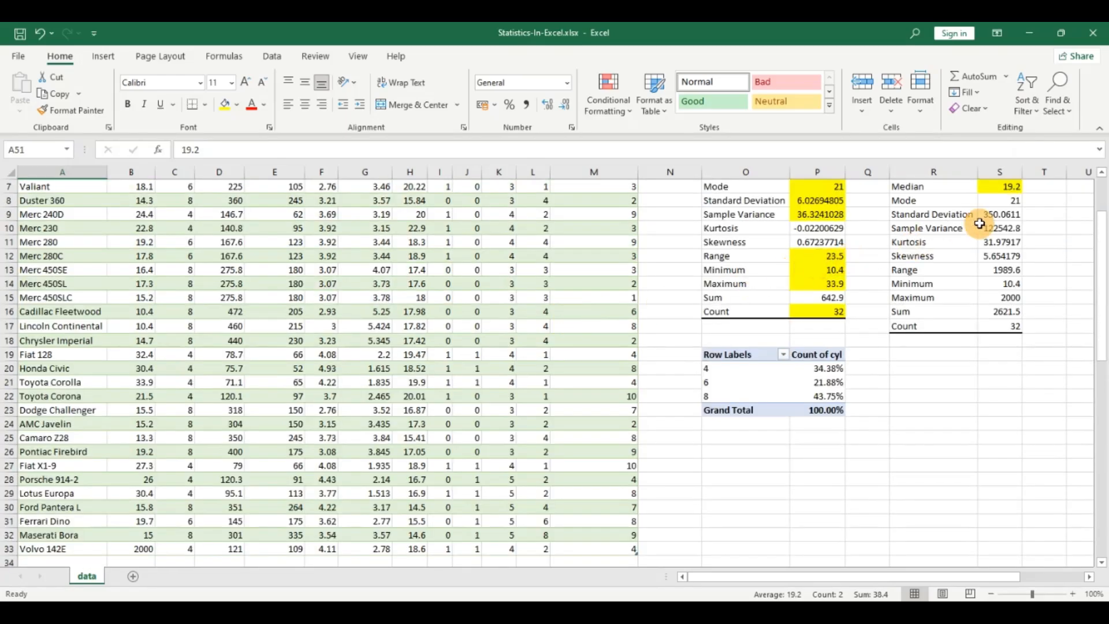
pyautogui.scroll(2, 999, 254)
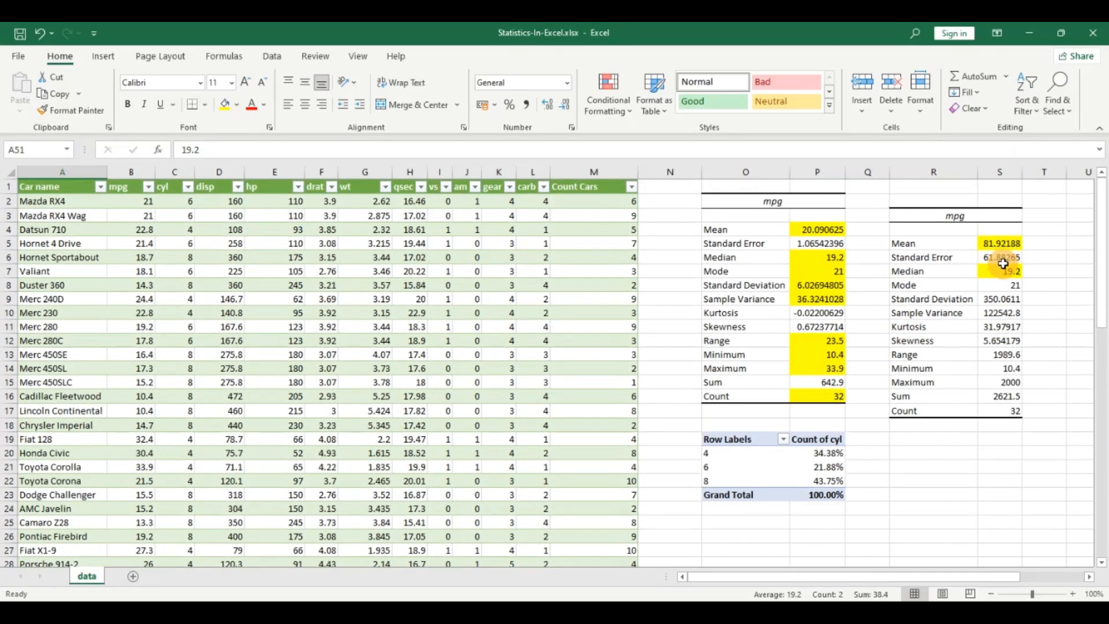
pyautogui.scroll(-11, 121, 372)
pyautogui.scroll(-2, 121, 372)
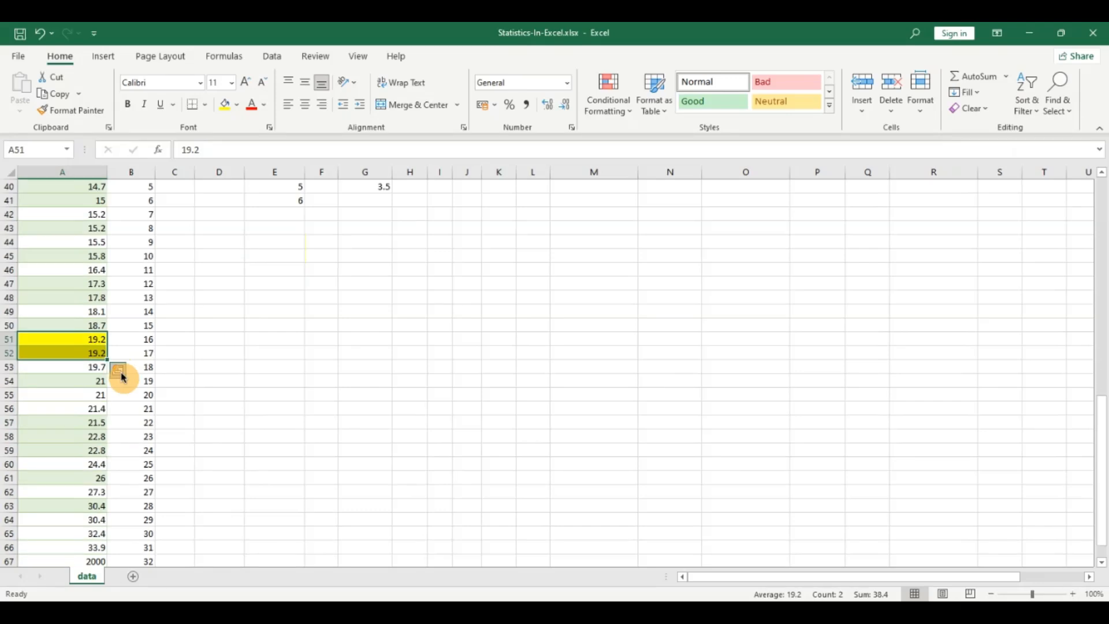
pyautogui.click(88, 560)
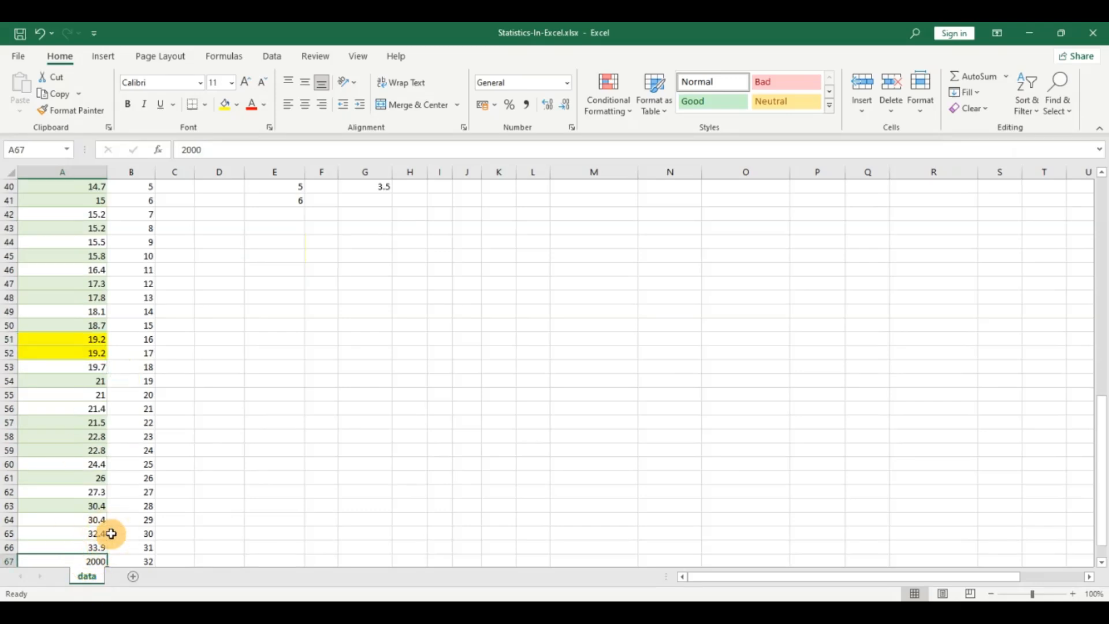
# Step: Enter a MEDIAN formula in E51 over the mpg values A36:A67
pyautogui.moveTo(283, 336); pyautogui.dragTo(281, 330)
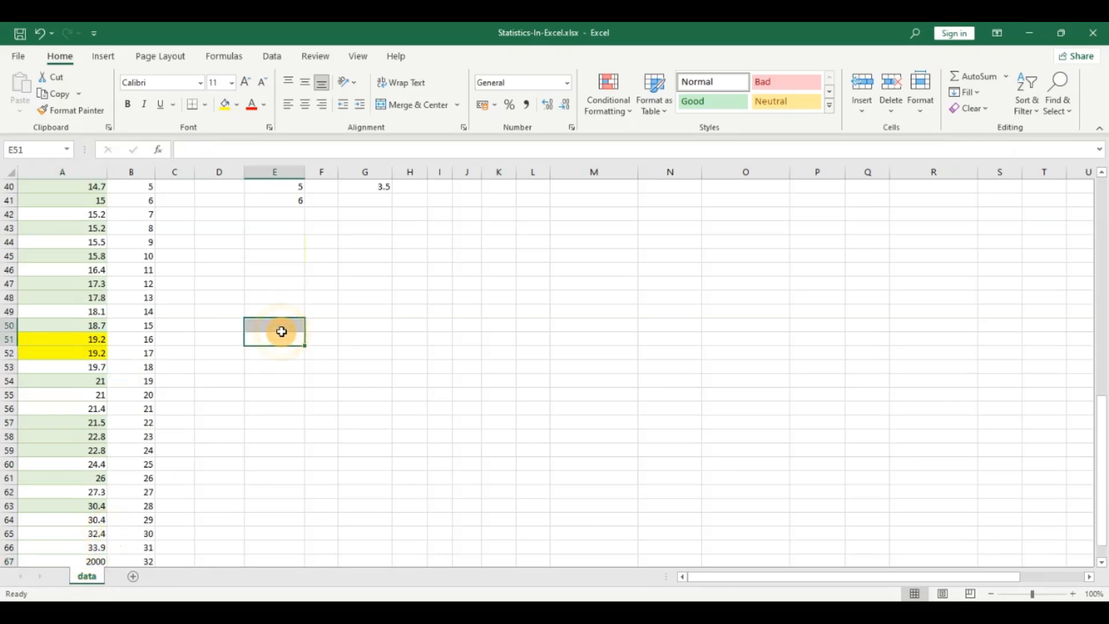
pyautogui.write('=med')
pyautogui.press('Tab')
pyautogui.scroll(4, 235, 351)
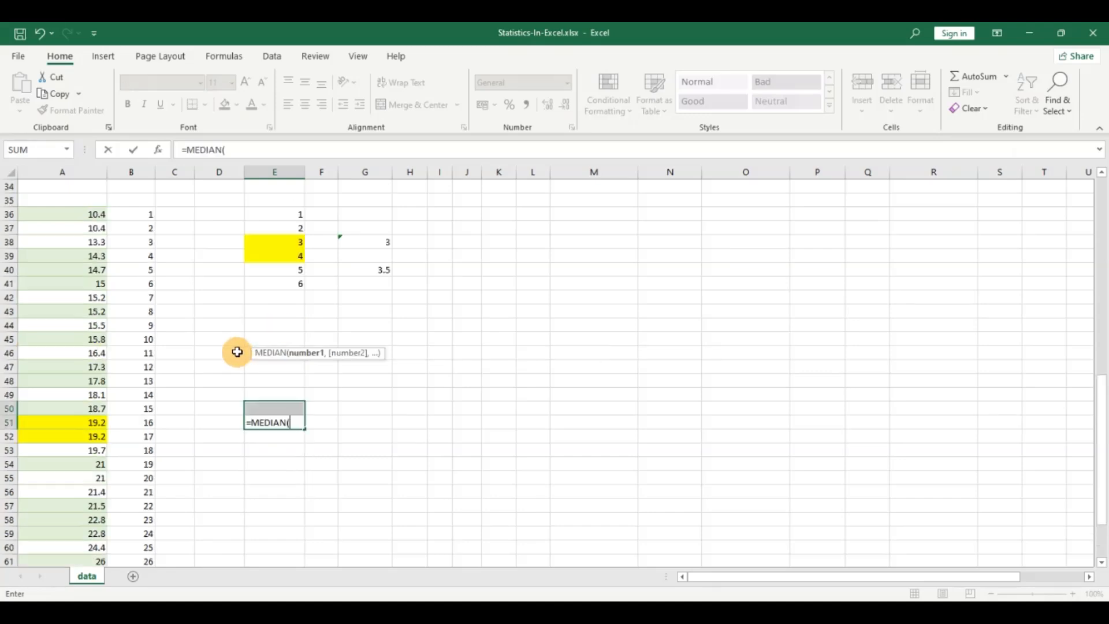
pyautogui.click(75, 298)
pyautogui.hotkey('ctrl', 'shift', 'Down')
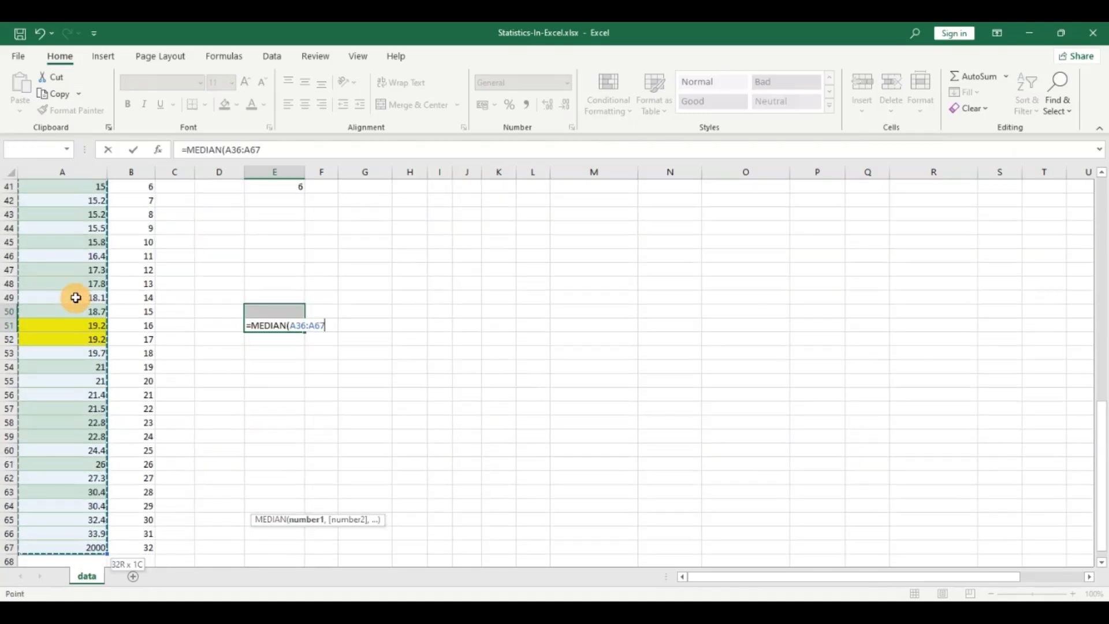
pyautogui.press('Return')
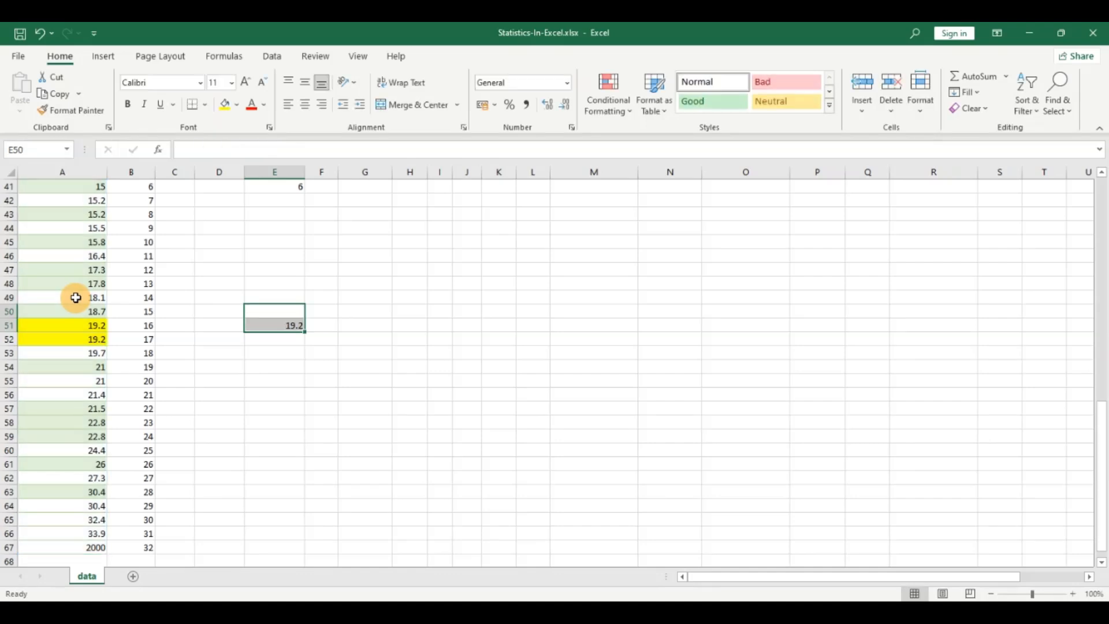
# Step: Change the outlier in A67 to 4000
pyautogui.scroll(-2, 243, 361)
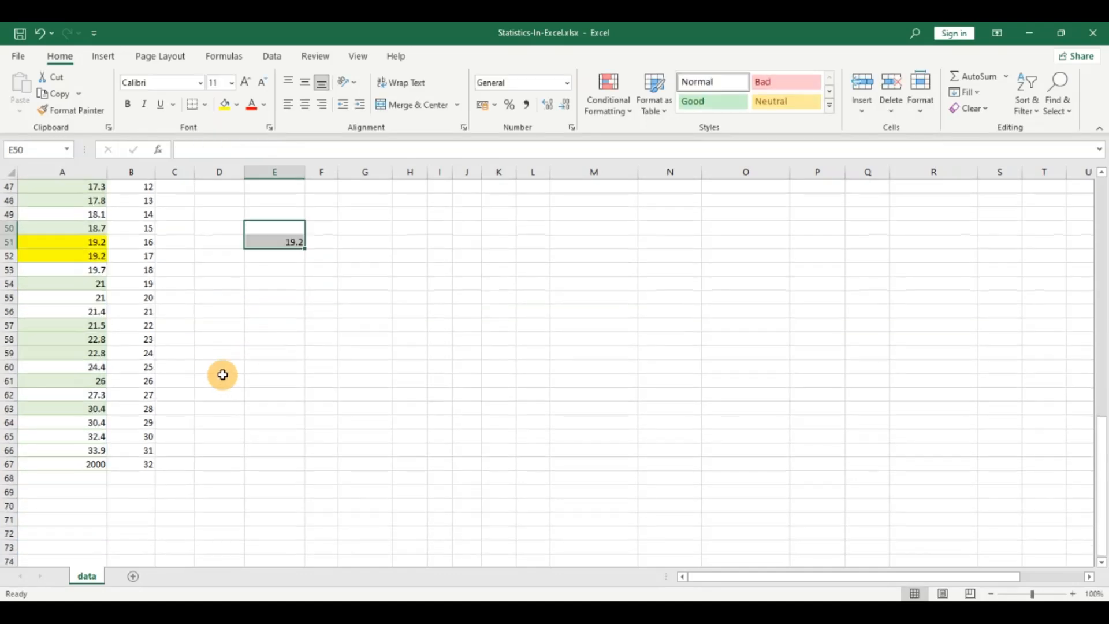
pyautogui.click(98, 463)
pyautogui.write('4')
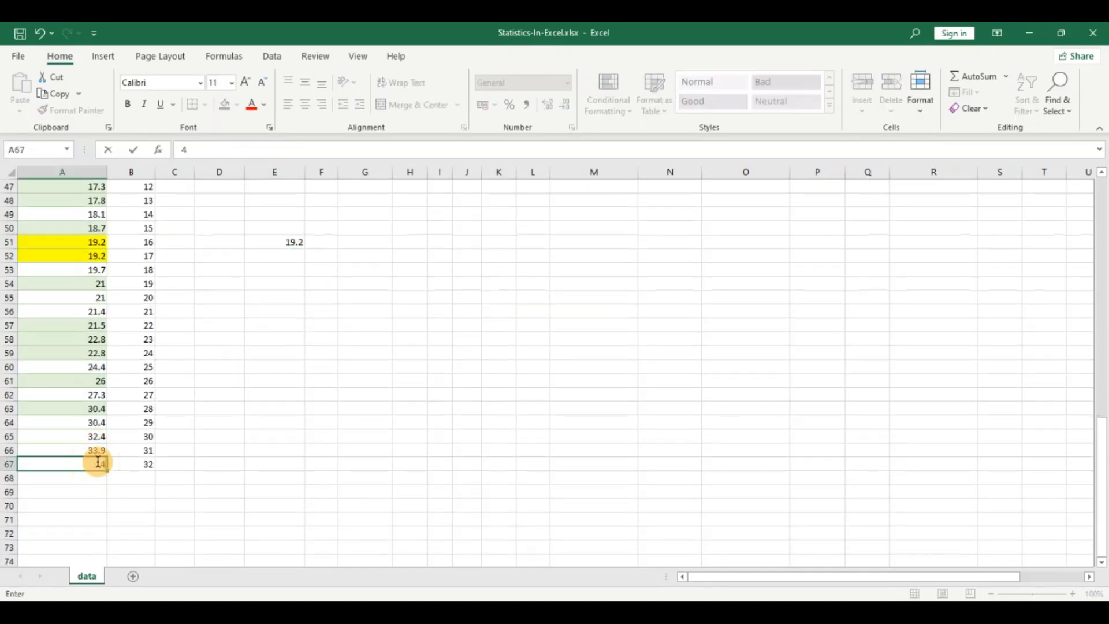
pyautogui.press('Return')
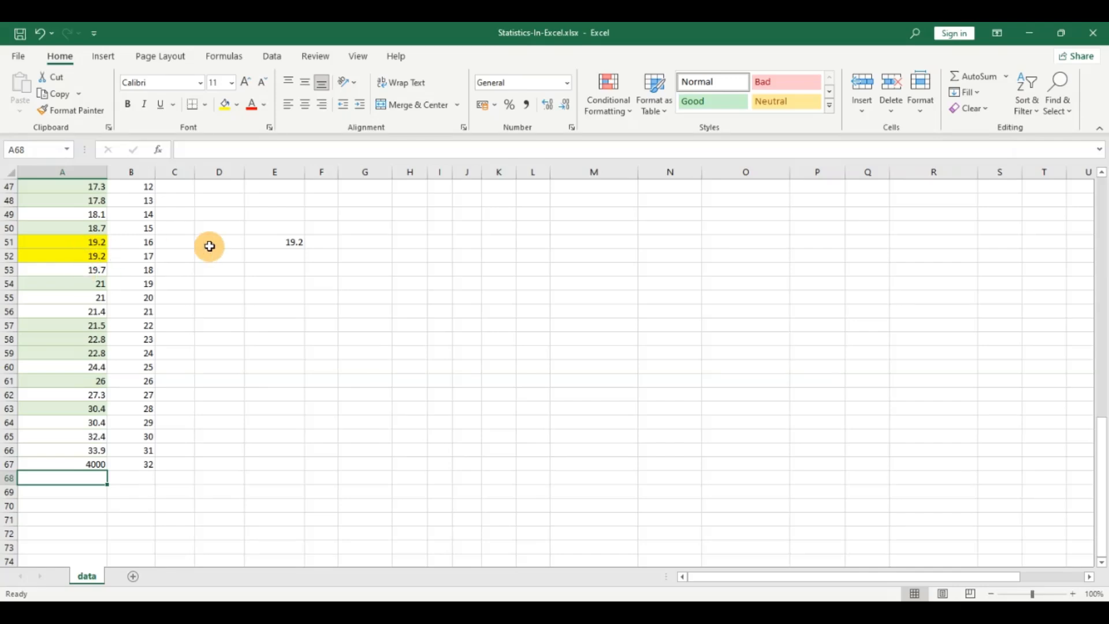
# Step: Change the value in A67 to 20
pyautogui.click(94, 464)
pyautogui.write('20')
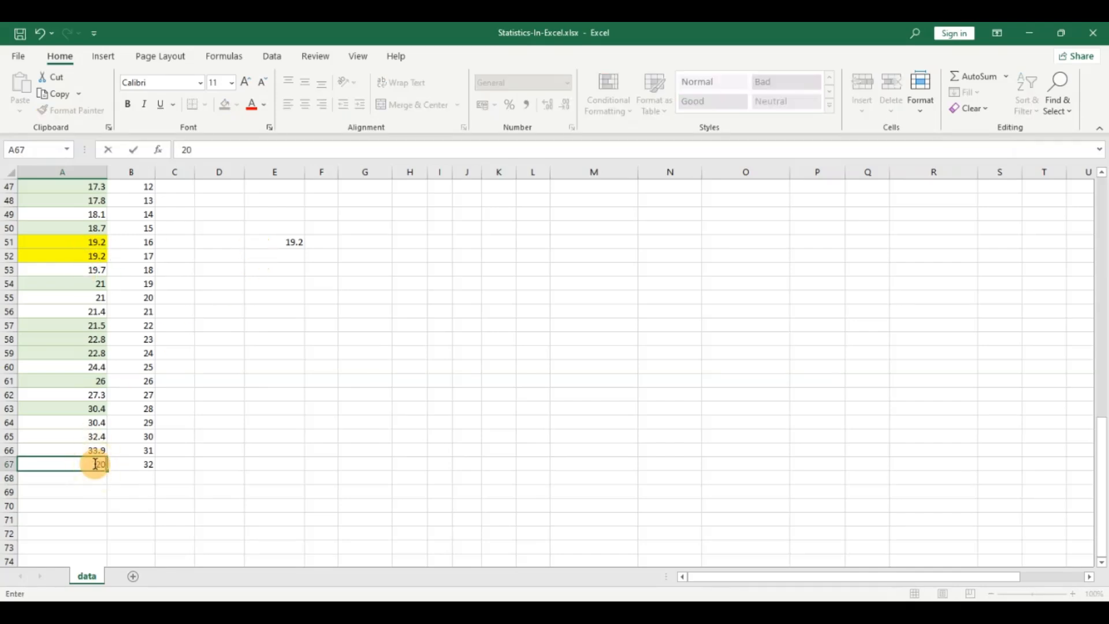
pyautogui.press('Return')
pyautogui.scroll(2, 243, 441)
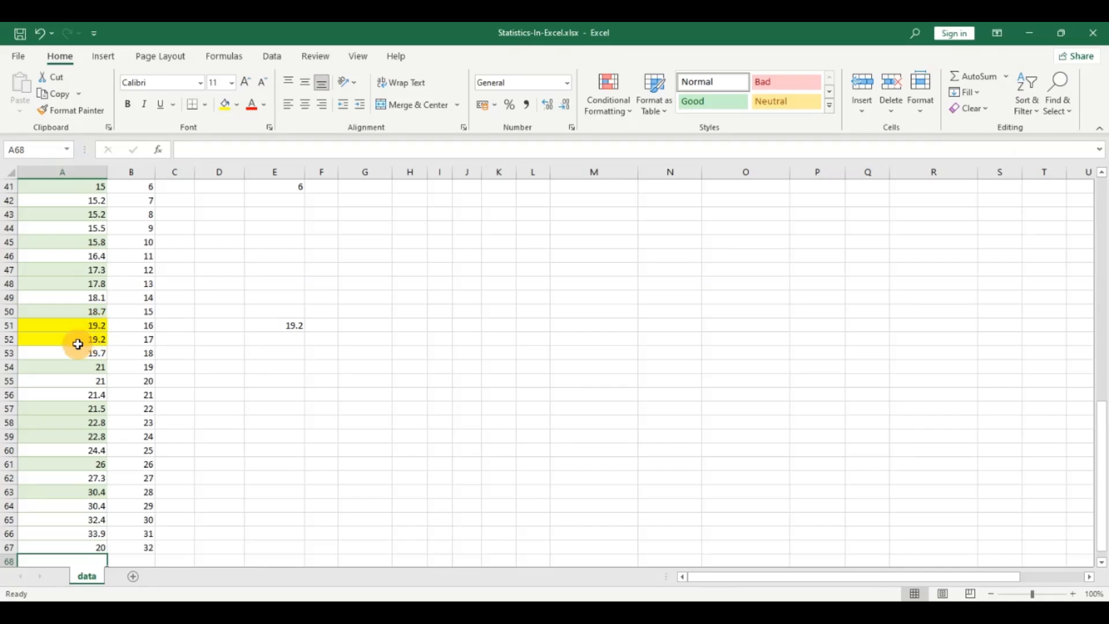
pyautogui.scroll(2, 83, 353)
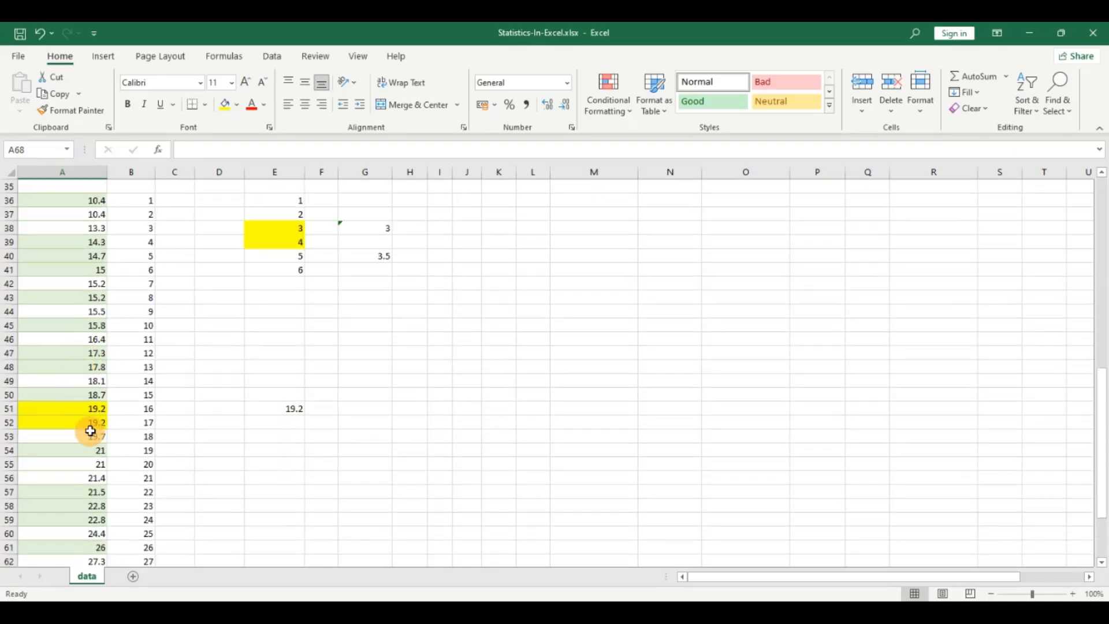
# Step: Examine the standard deviation in the statistics summary alongside the sorted mpg values starting at A36
pyautogui.scroll(10, 287, 421)
pyautogui.scroll(2, 1090, 223)
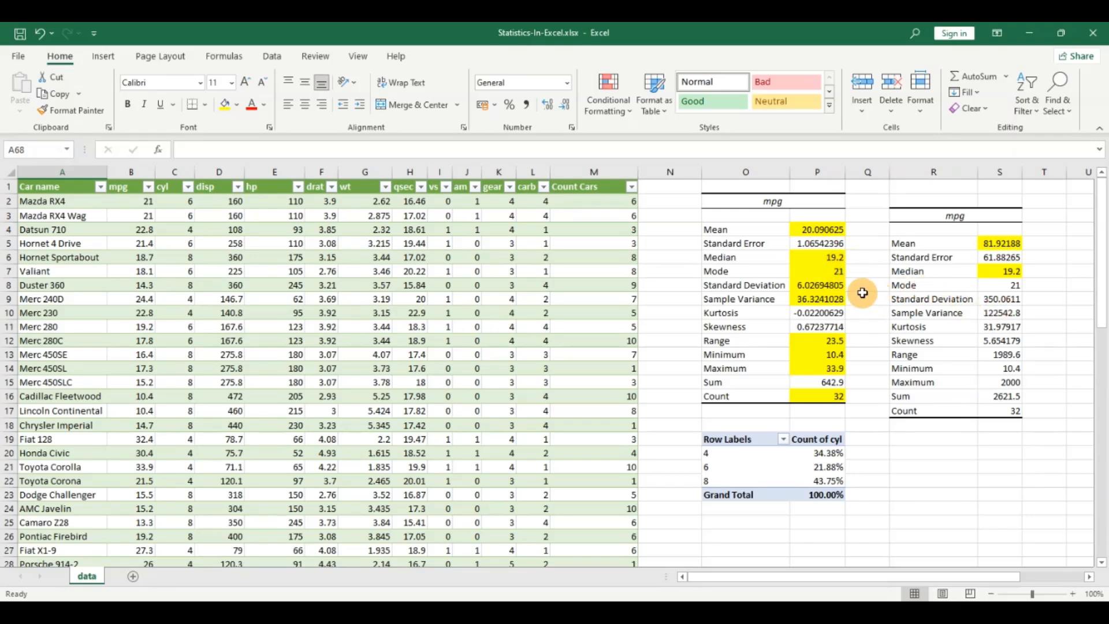
pyautogui.click(812, 286)
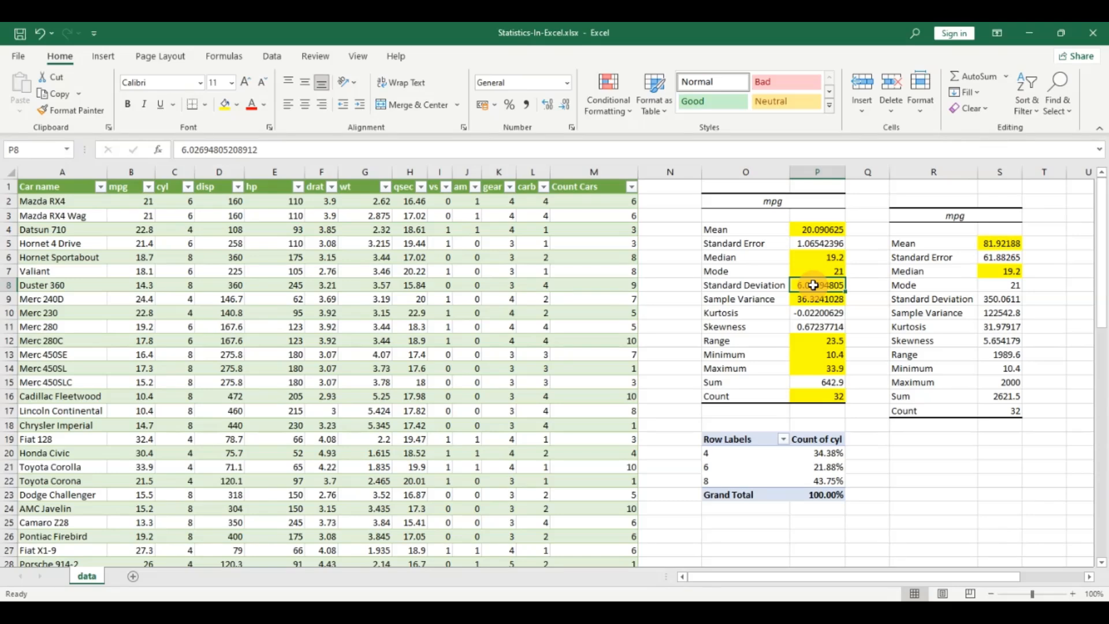
pyautogui.scroll(-8, 812, 285)
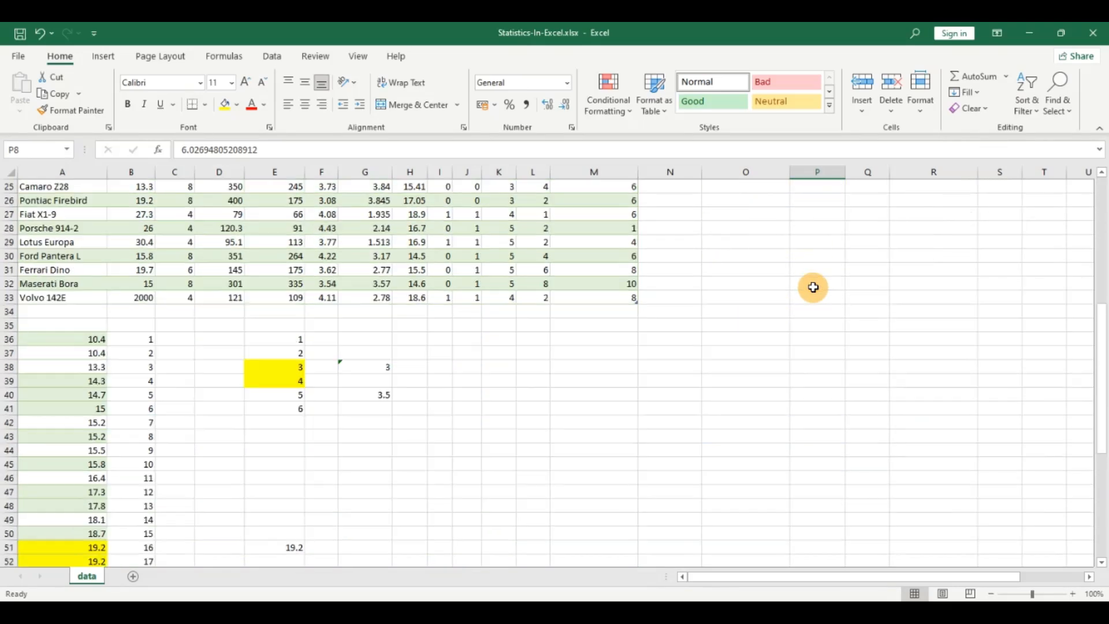
pyautogui.click(79, 344)
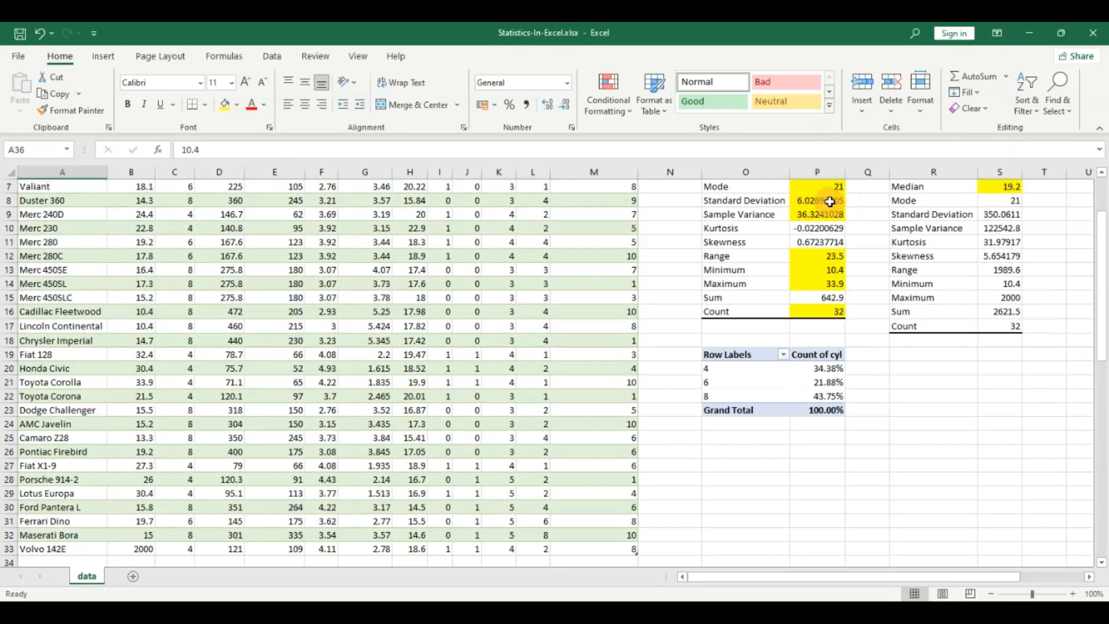
pyautogui.click(832, 203)
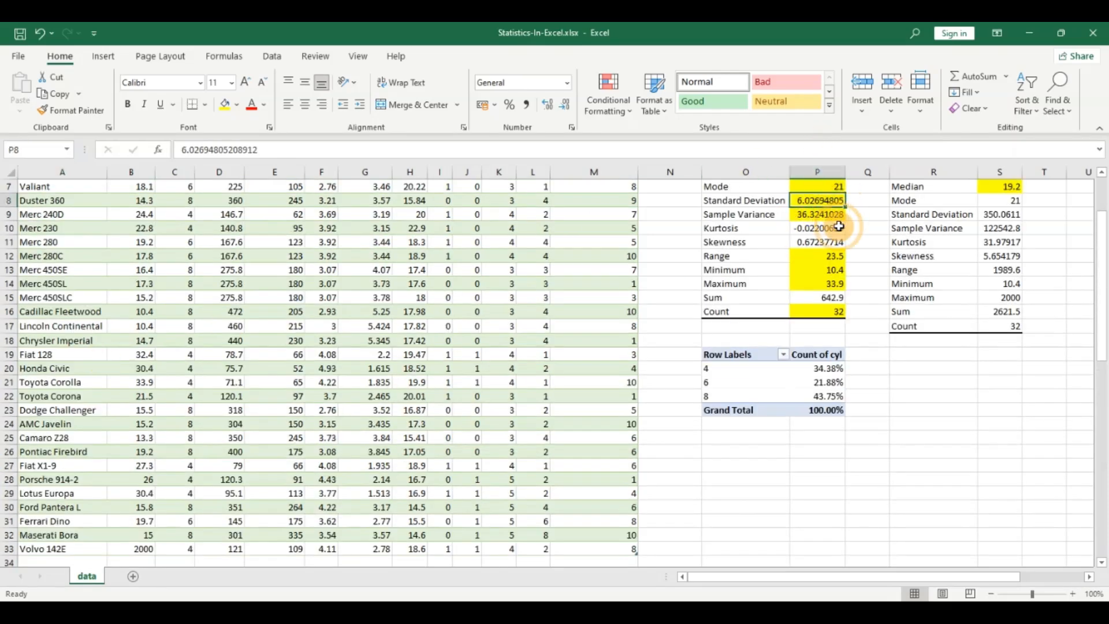
pyautogui.scroll(2, 839, 227)
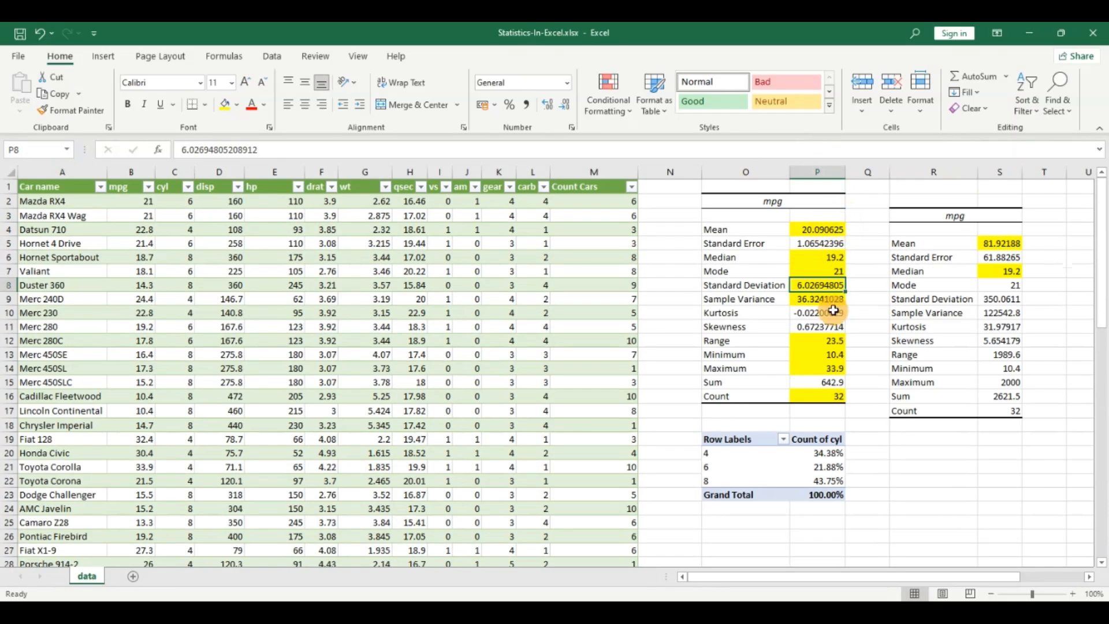